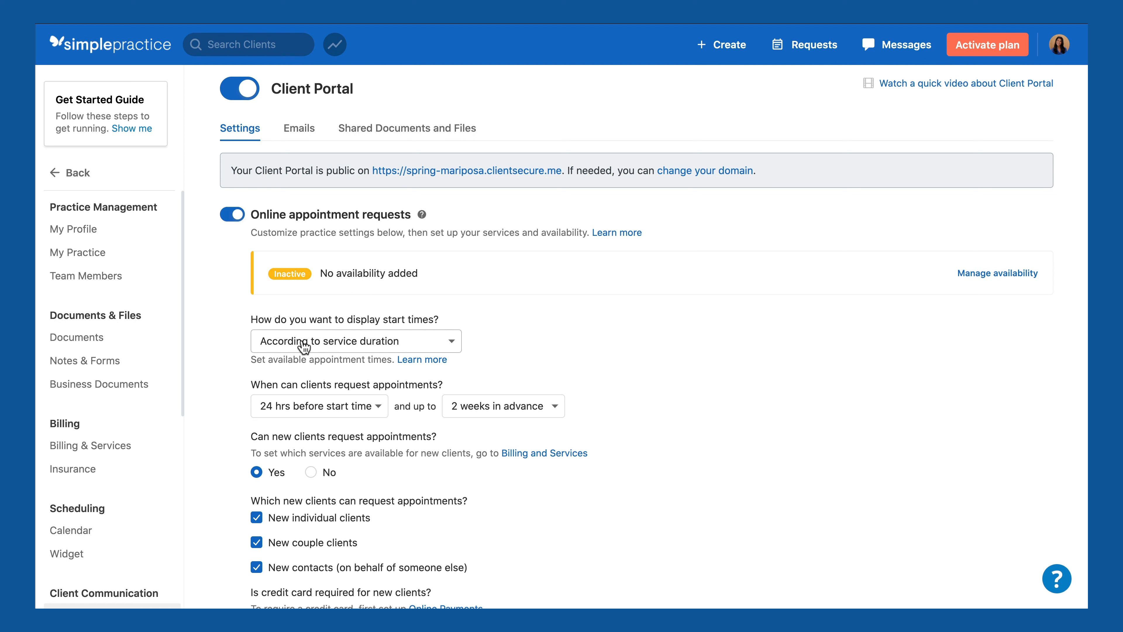
left_click(347, 350)
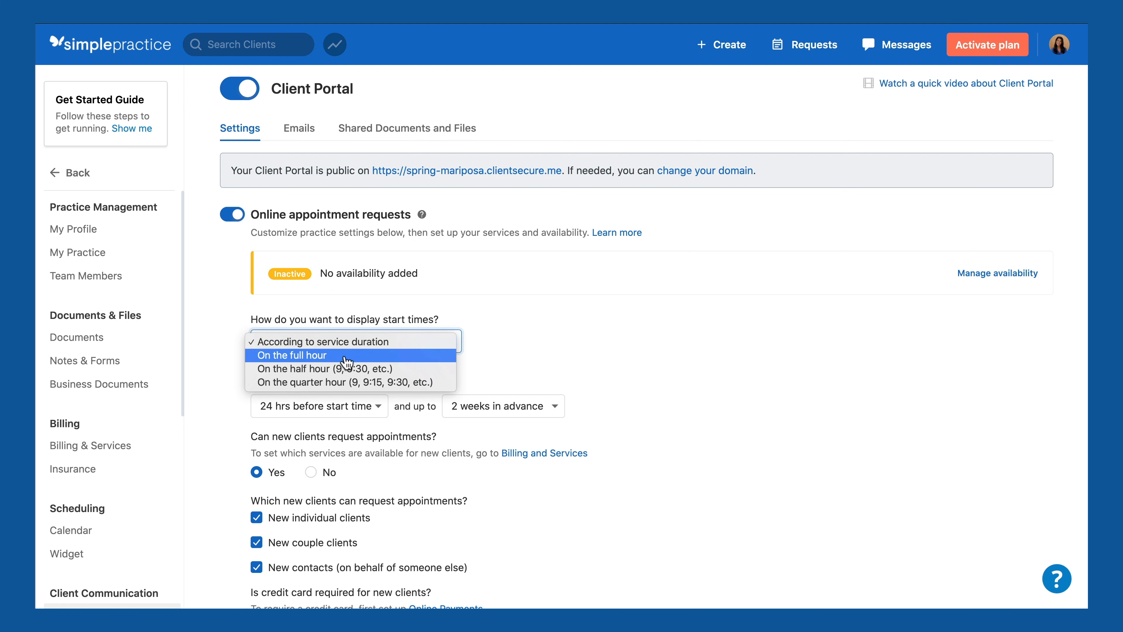
left_click(318, 356)
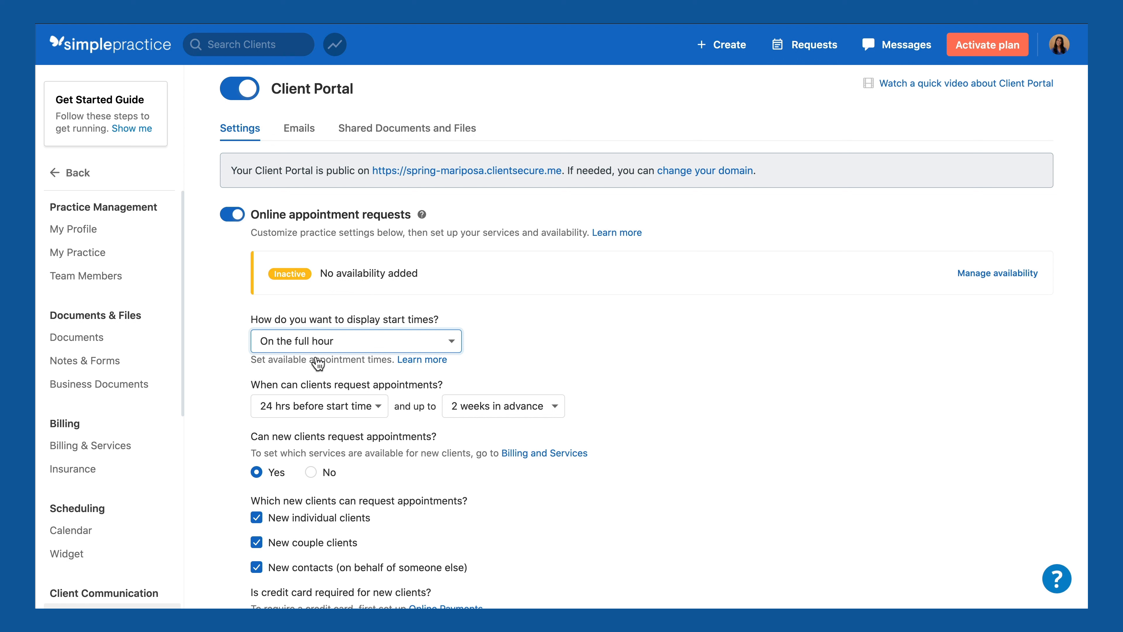
left_click(349, 349)
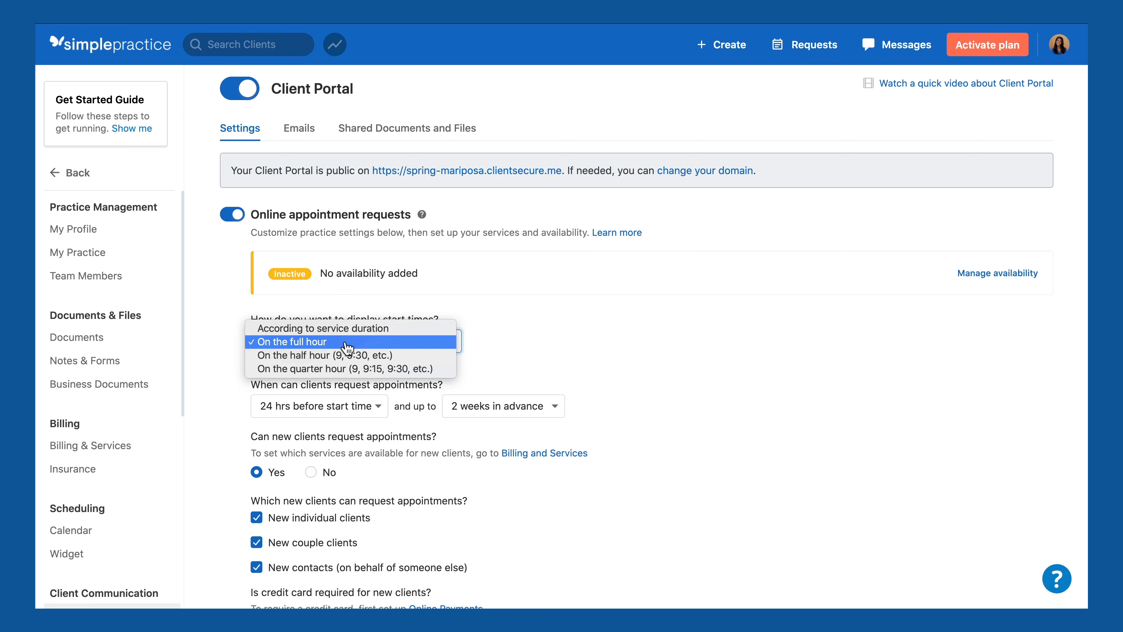
left_click(350, 333)
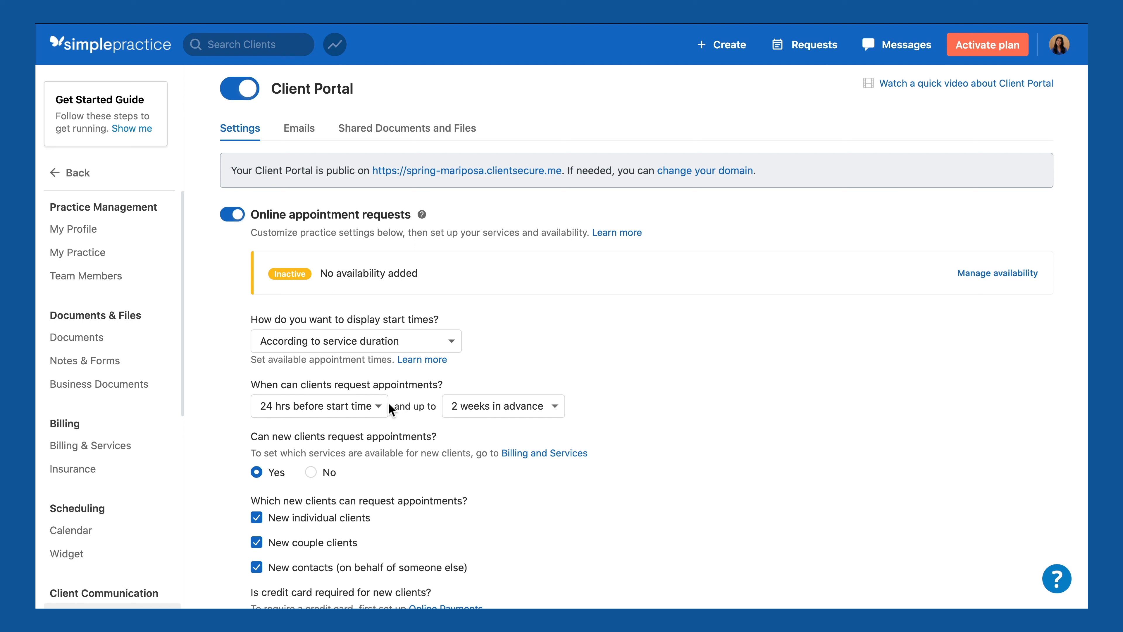
Step: Set the minimum notice for online requests to 2 days before start time, correcting an initial 3-day choice
left_click(359, 413)
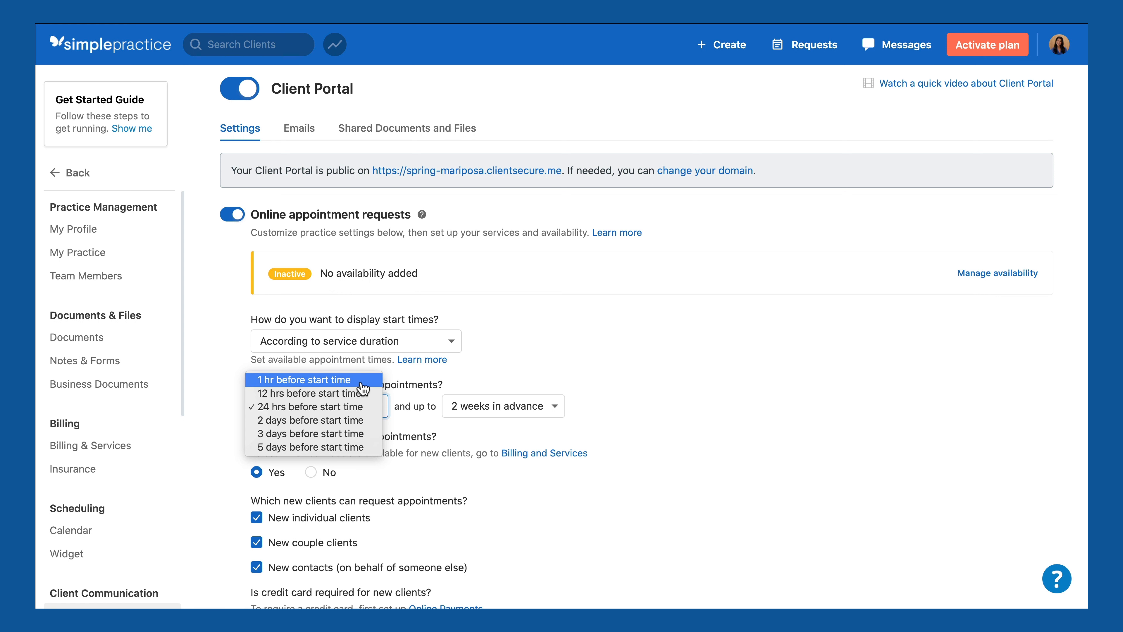
left_click(365, 435)
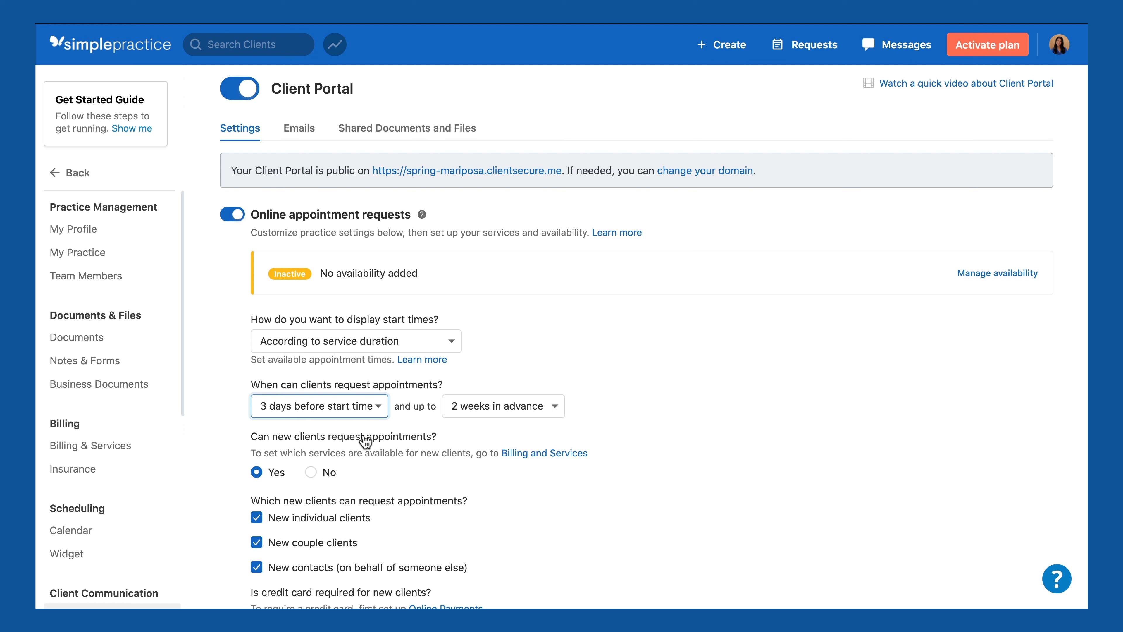
left_click(368, 412)
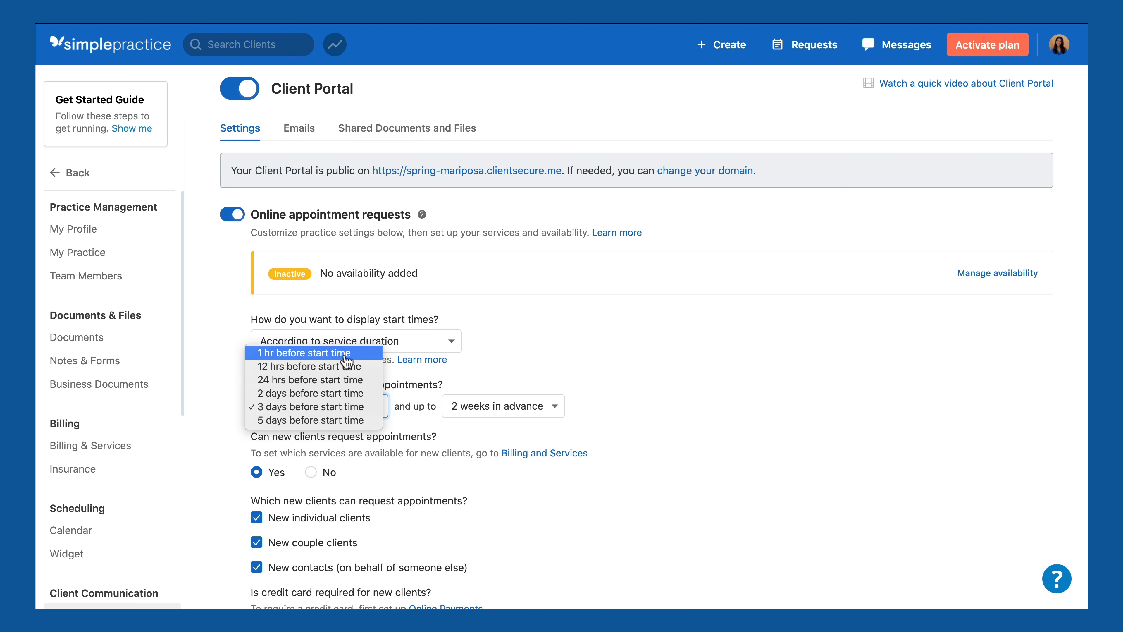
left_click(348, 394)
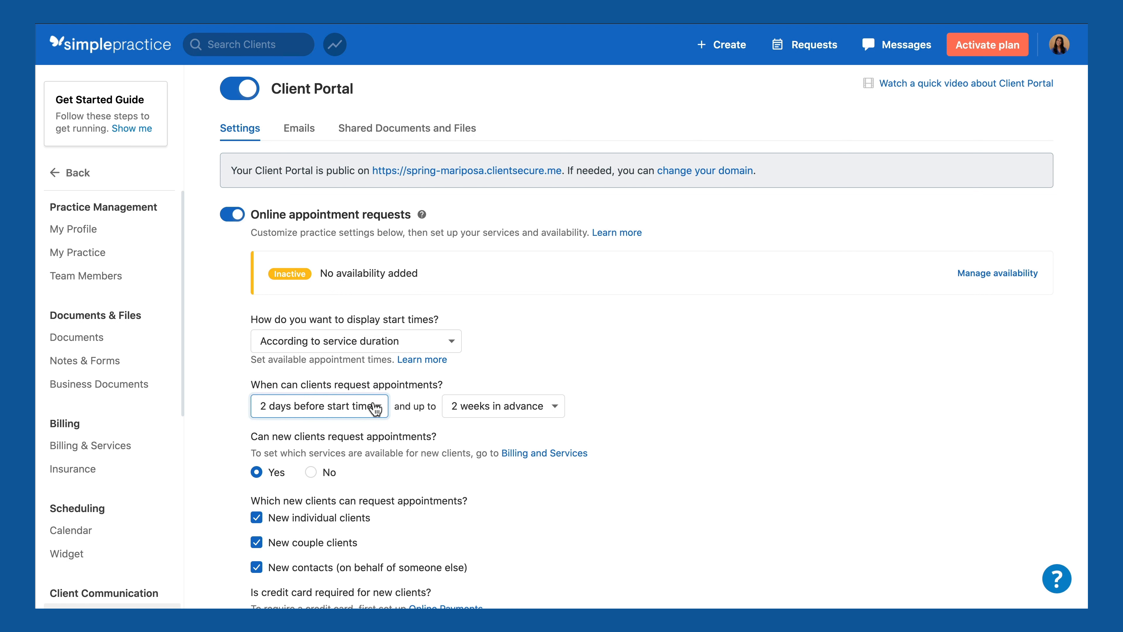
Step: Allow clients to request appointments up to 2 months in advance
left_click(485, 415)
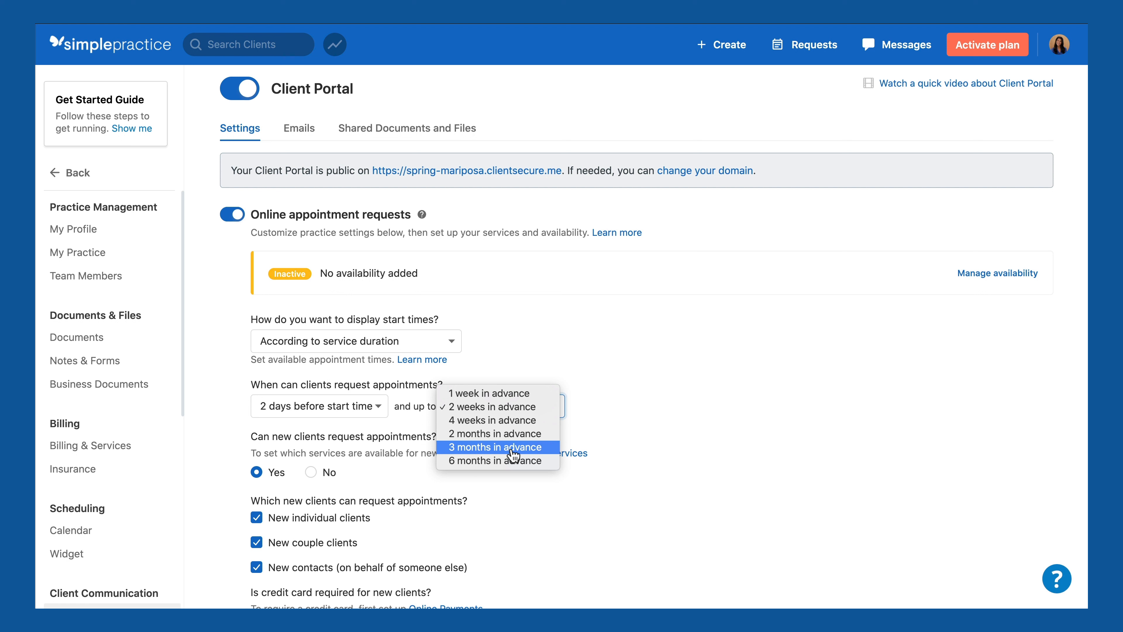
left_click(499, 437)
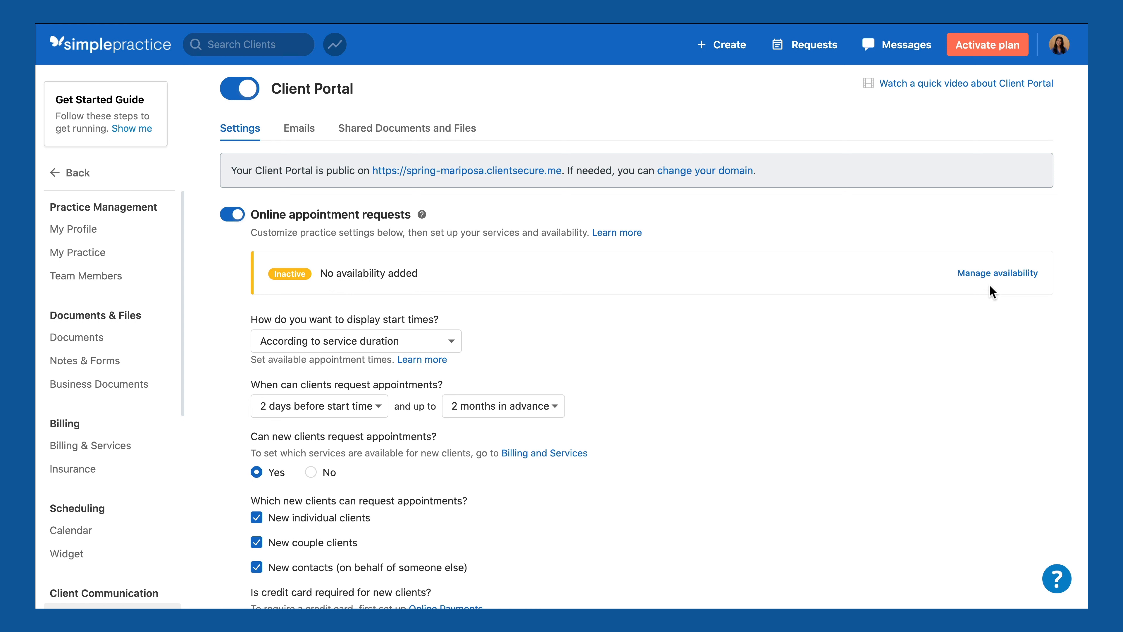
Step: Add a new availability and rename it 'Phone consults'
left_click(999, 280)
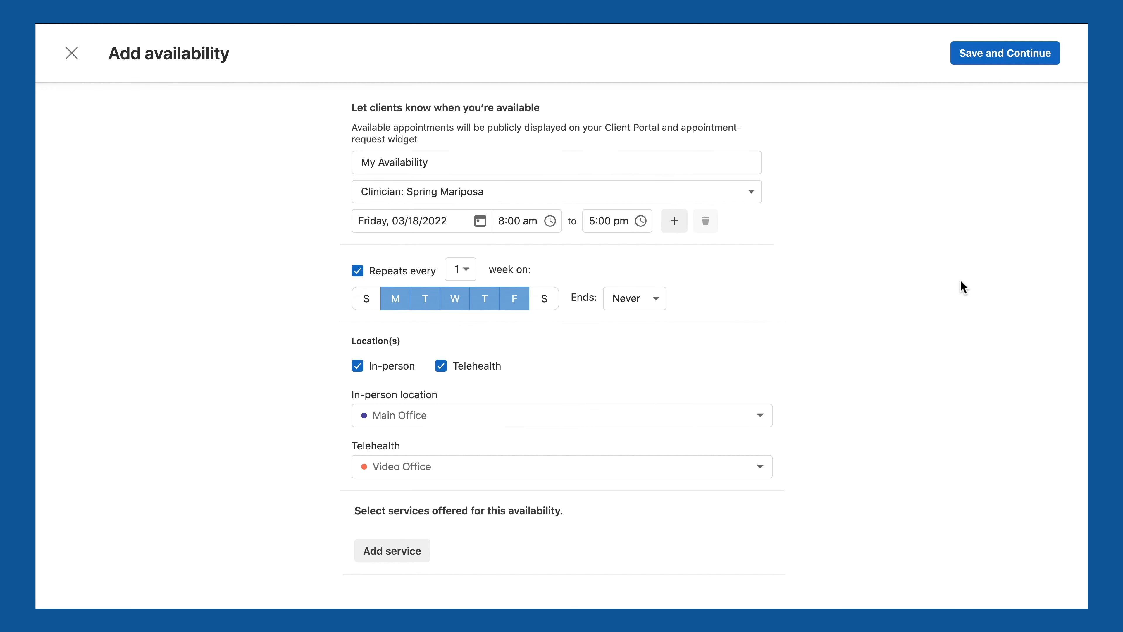
double_click(489, 163)
triple_click(489, 164)
type("Phone consults")
Step: Set the availability hours to 10:00 am–12:00 pm
left_click(502, 220)
double_click(502, 220)
type("10")
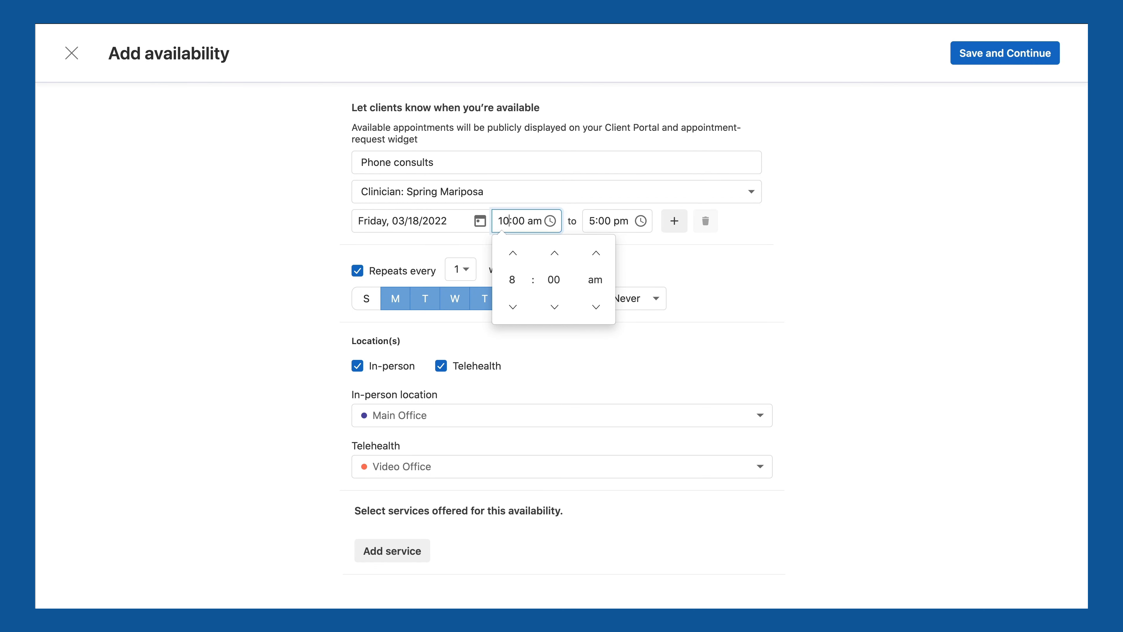
double_click(593, 221)
type("12")
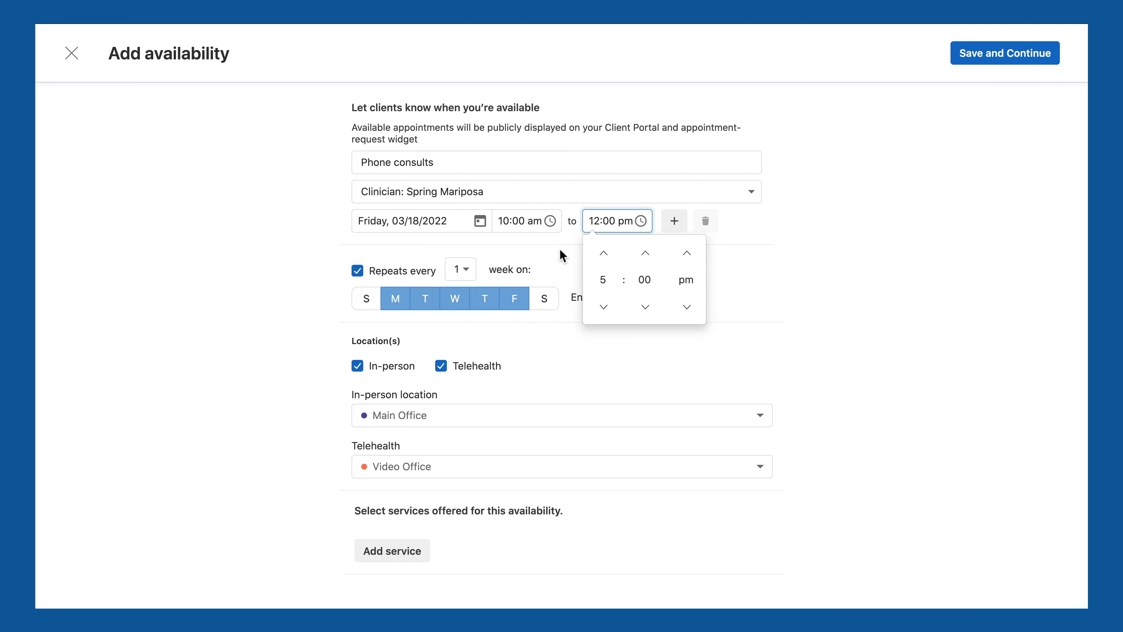
left_click(566, 250)
Step: Limit the weekly repeat to Friday by deselecting Monday through Thursday
left_click(395, 300)
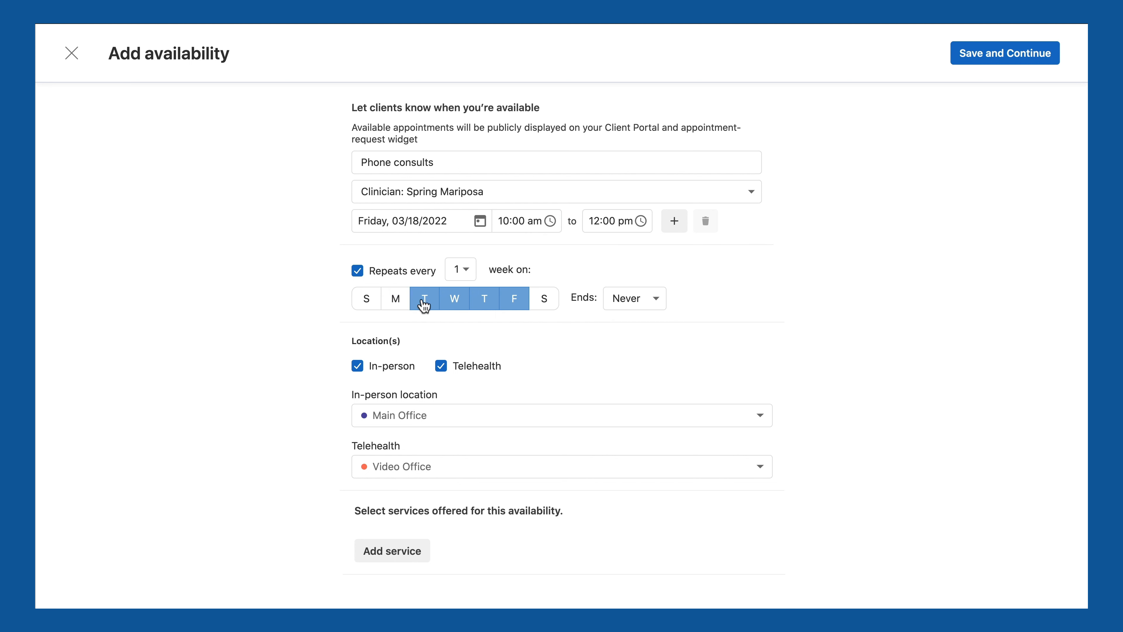
left_click(424, 301)
left_click(455, 304)
left_click(484, 303)
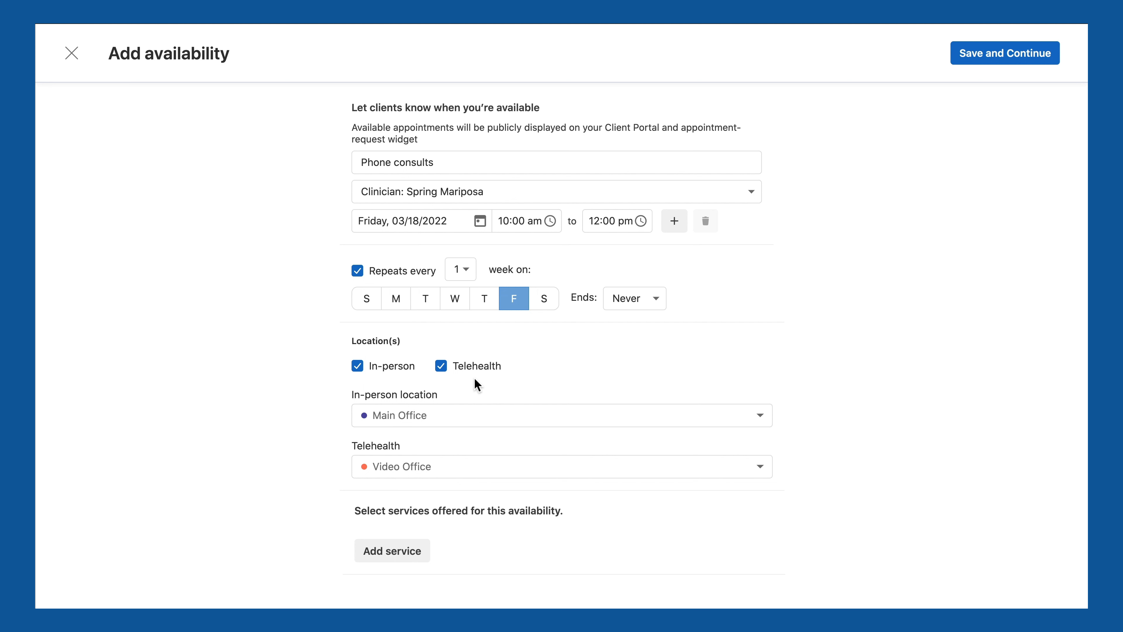
Step: Drop In-person so the availability is telehealth-only, and start creating a new service
left_click(358, 366)
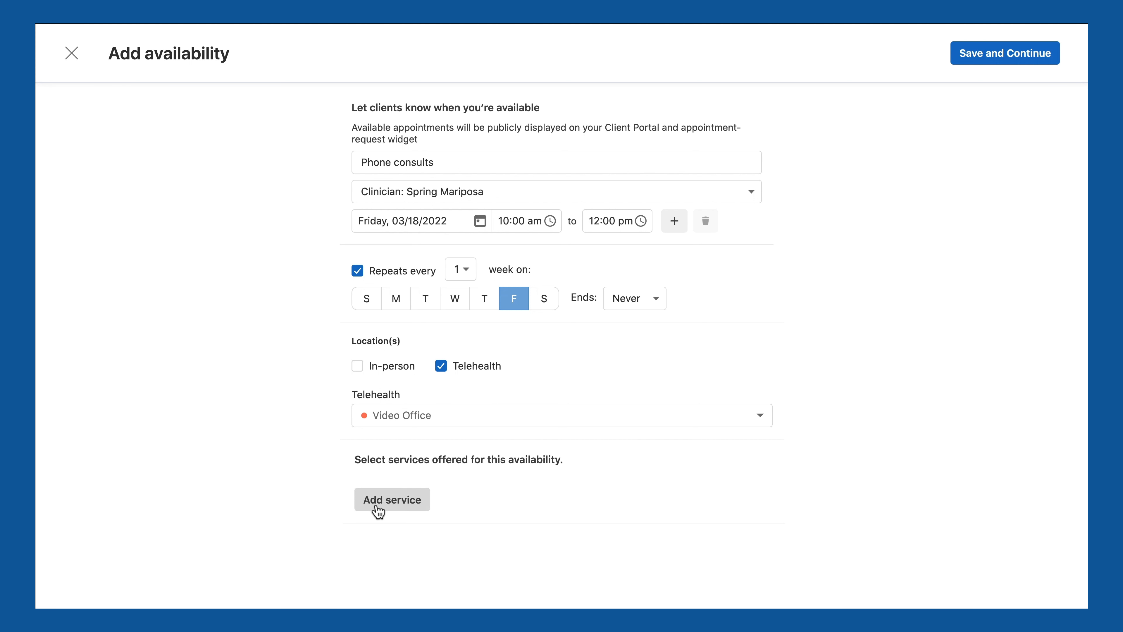
left_click(395, 510)
scroll(389, 508, "down", 5)
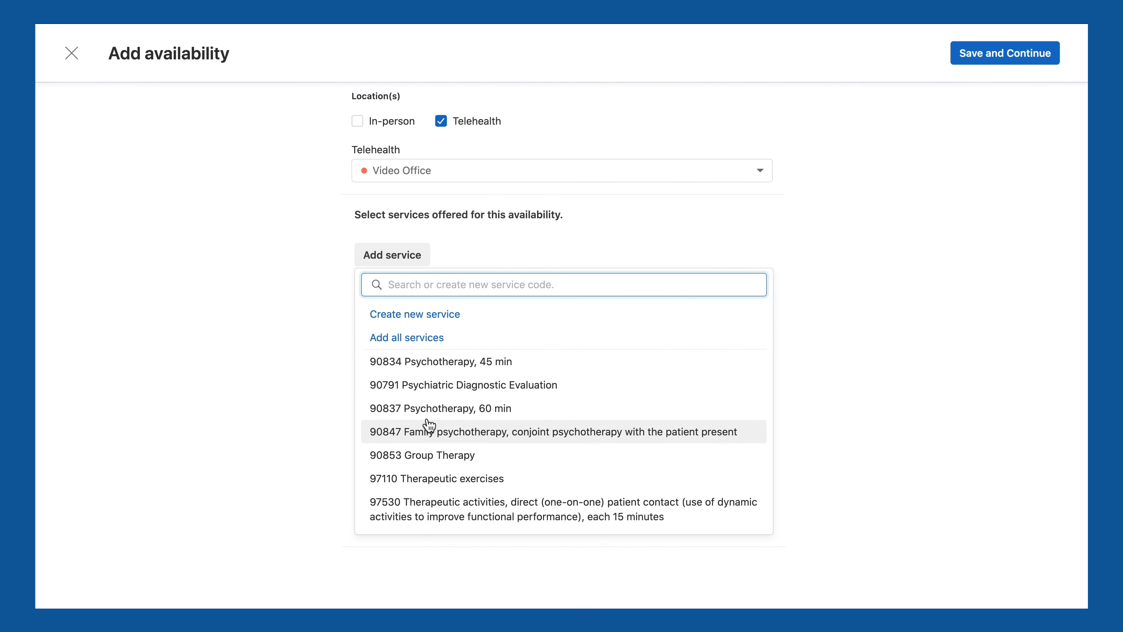
left_click(399, 315)
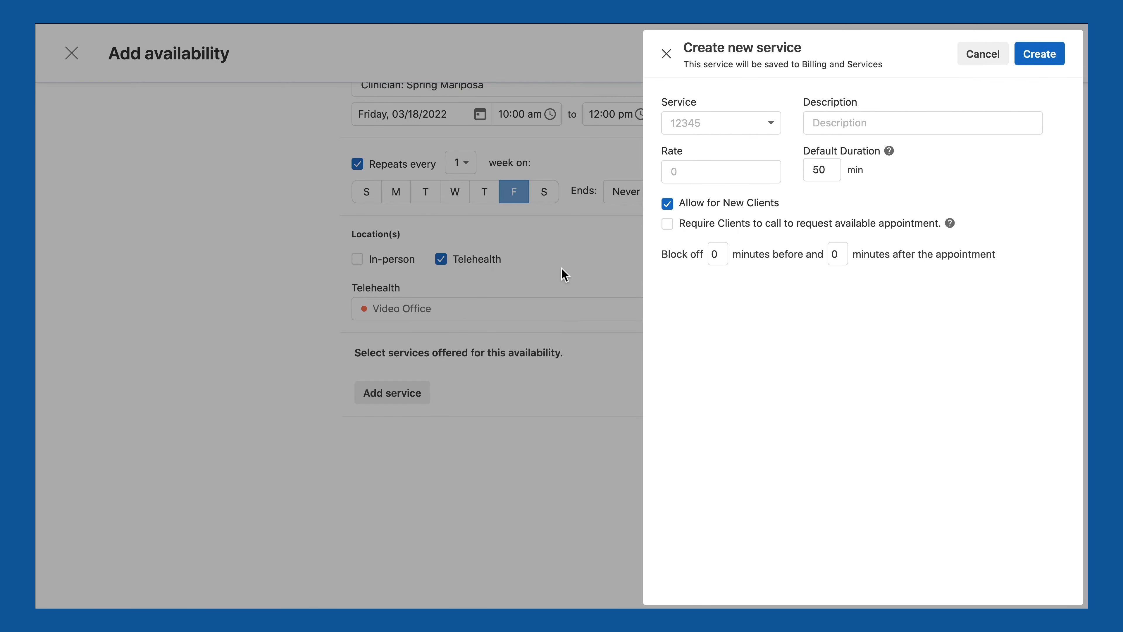
Step: Choose service code 00000, describe it as 'Free 15 min Phone Consultation', and set the rate to $0
left_click(710, 126)
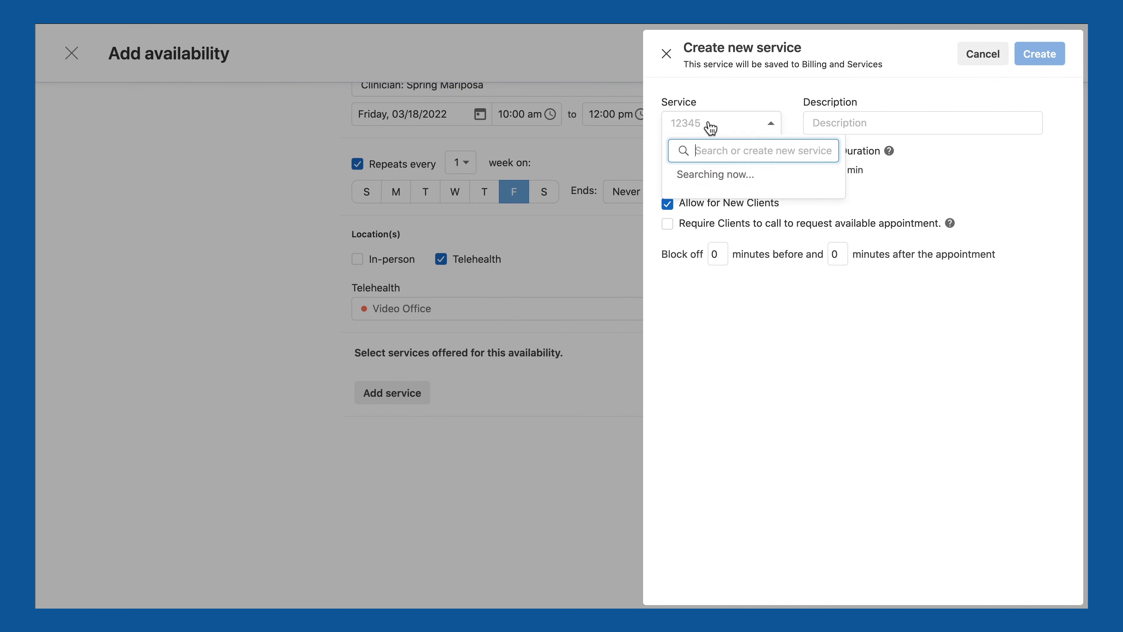
type("0000")
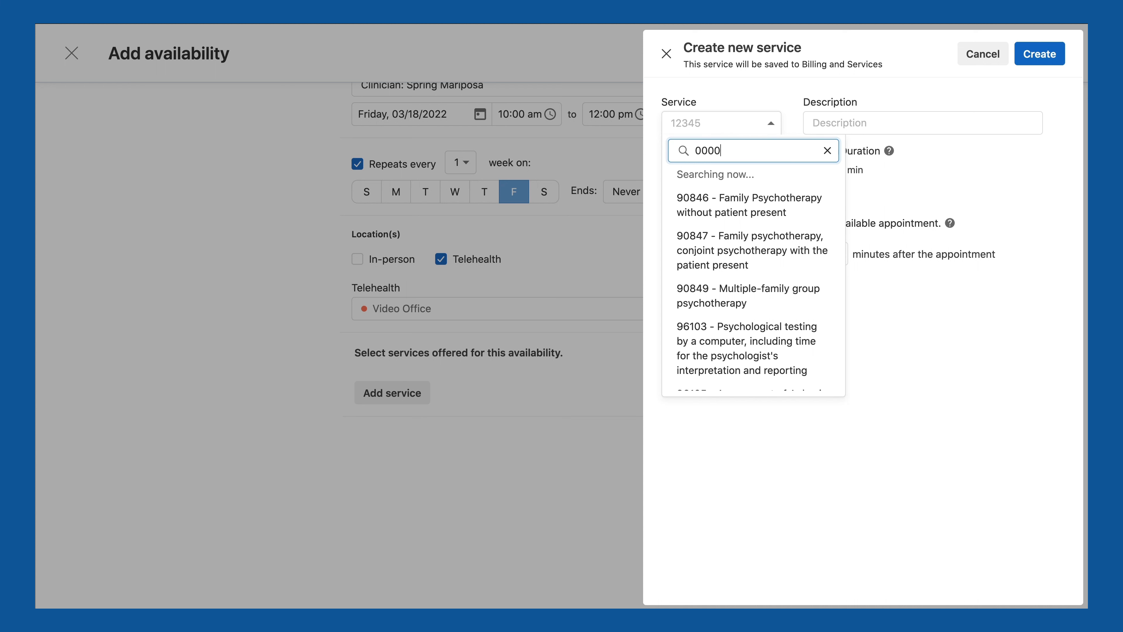
type("0")
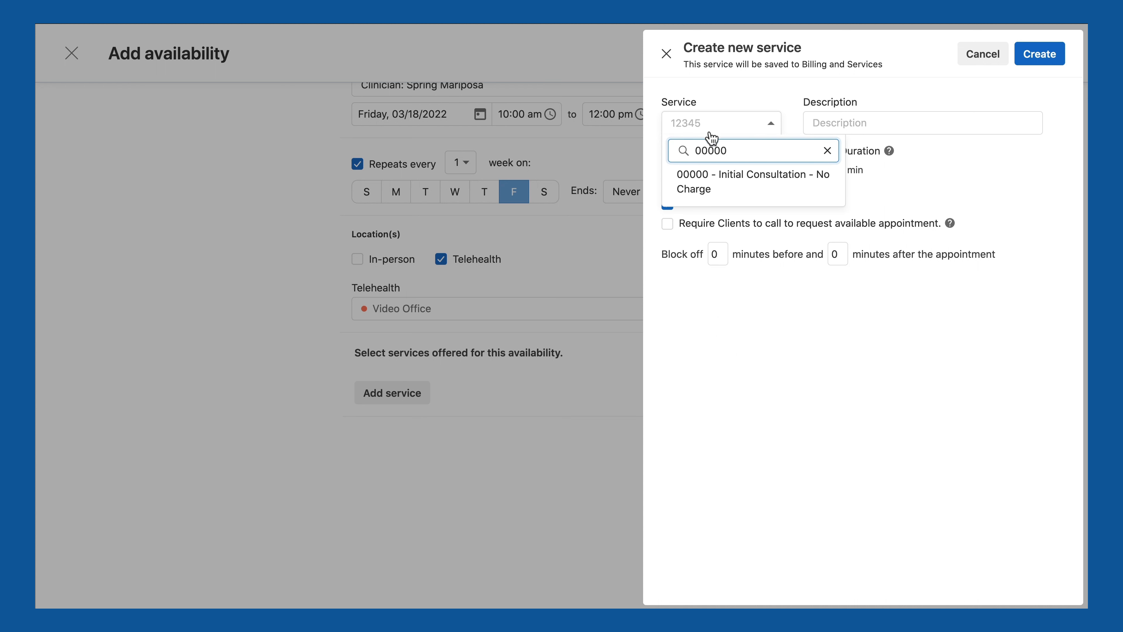
left_click(710, 180)
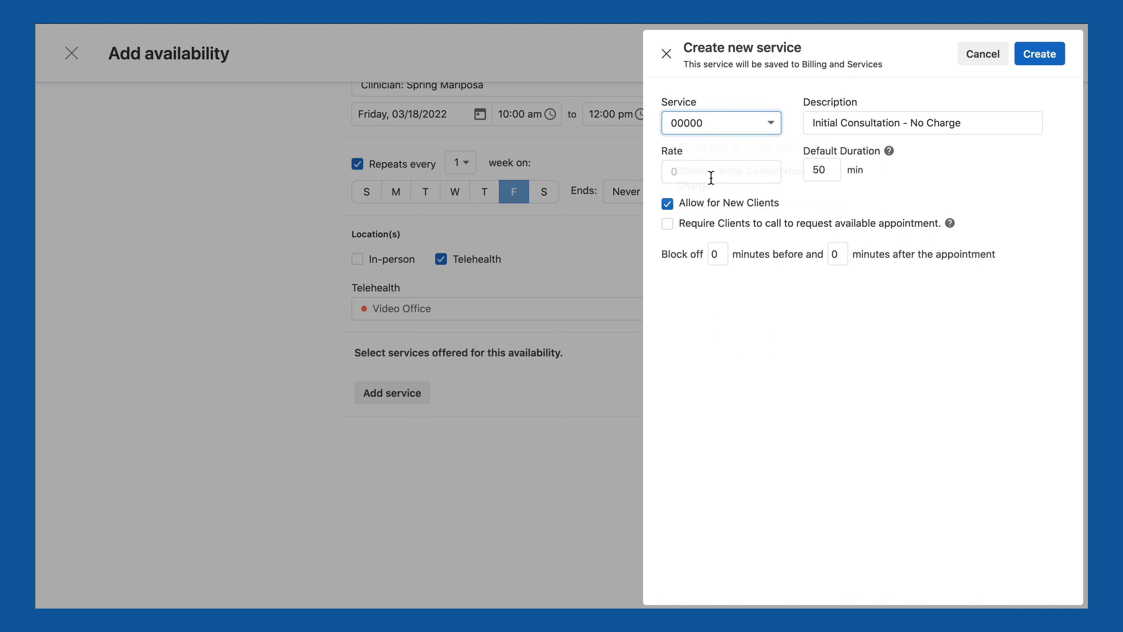
triple_click(875, 126)
type("Free 15 min Phone Consul")
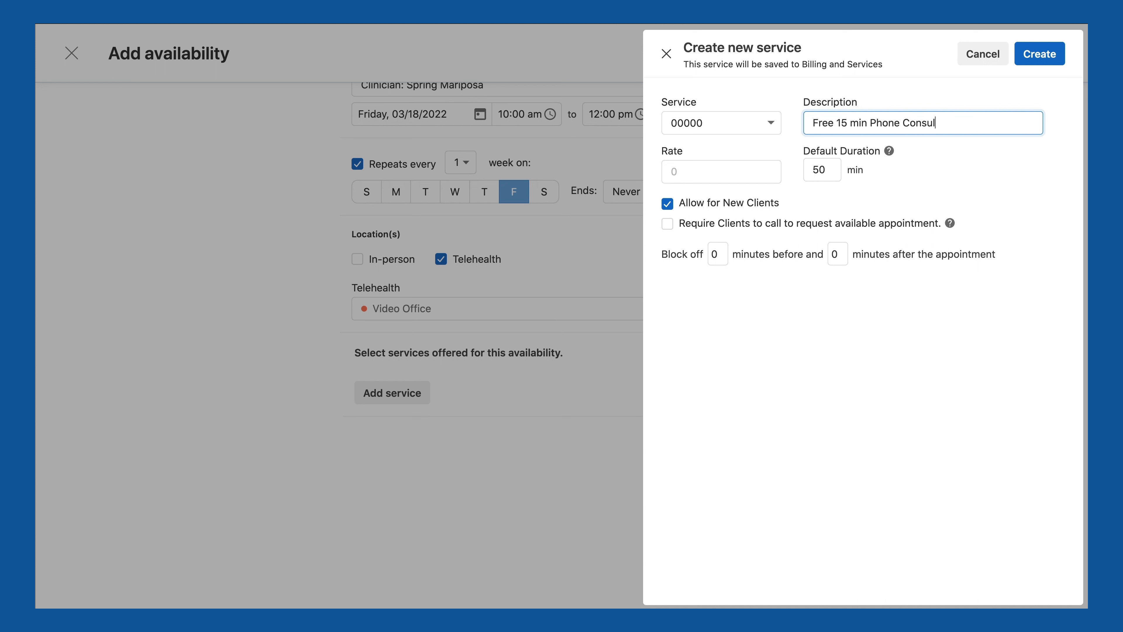
type("tation")
left_click(747, 171)
type("0")
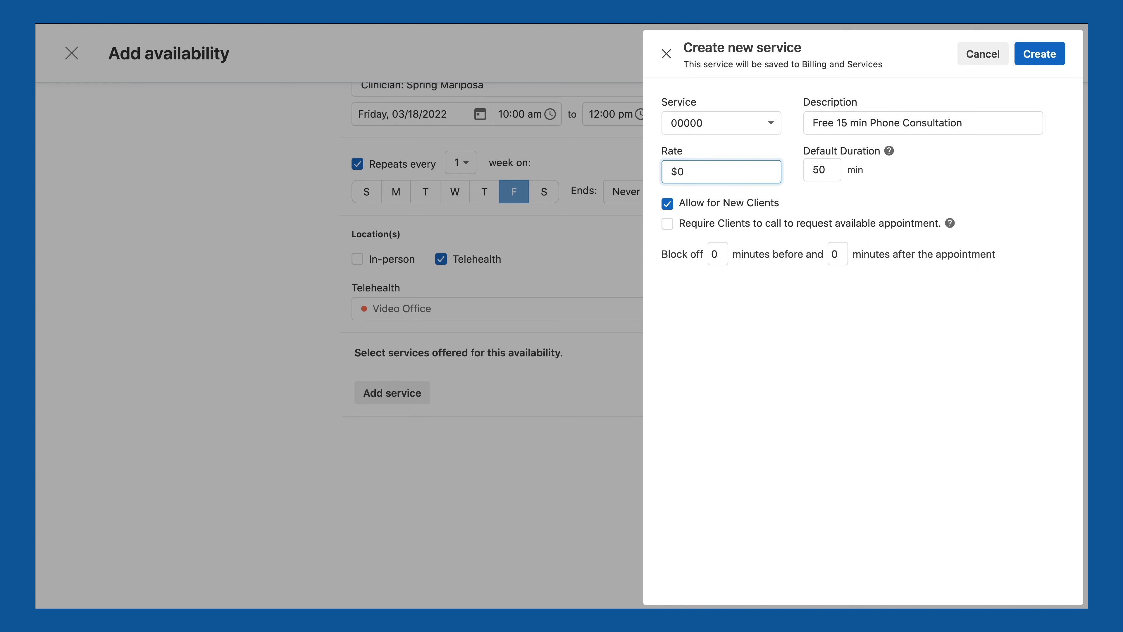
Step: Set the default duration to 15 minutes and block off 10 minutes after each appointment
double_click(827, 170)
type("15")
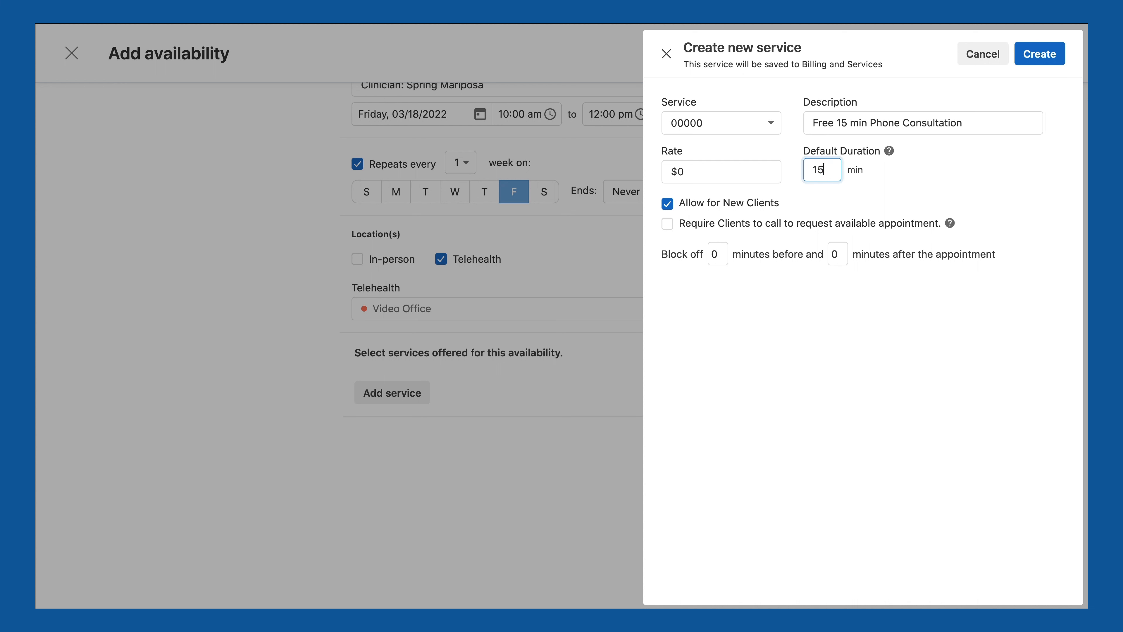
left_click(860, 179)
double_click(834, 255)
type("10")
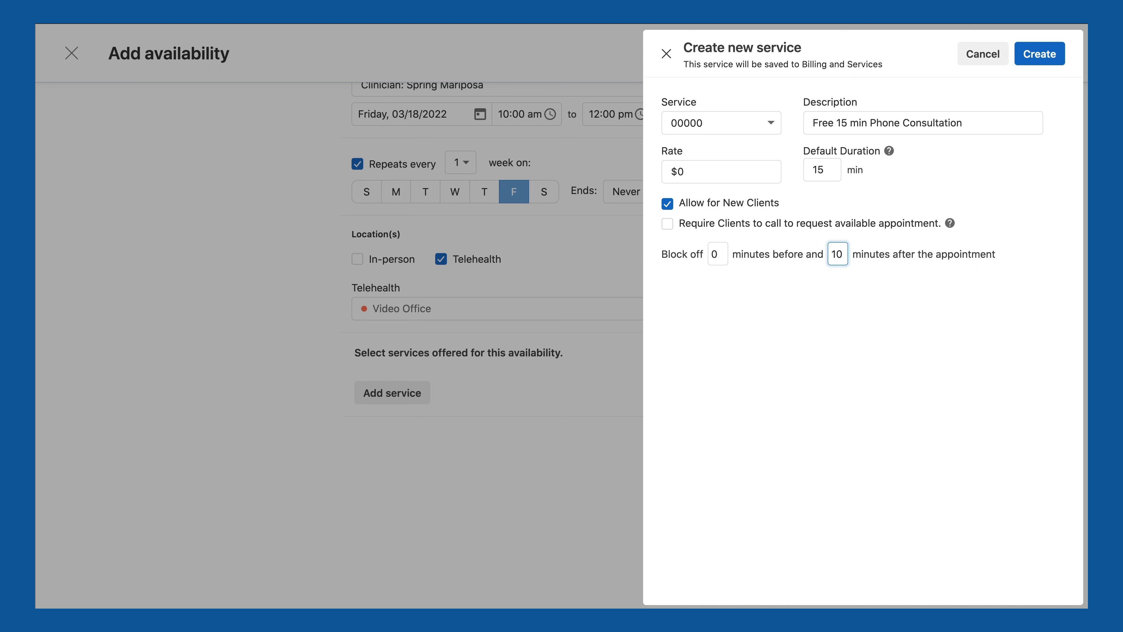
left_click(873, 261)
Step: Create the consultation service, save the availability, and view the Friday block on the calendar
left_click(1054, 63)
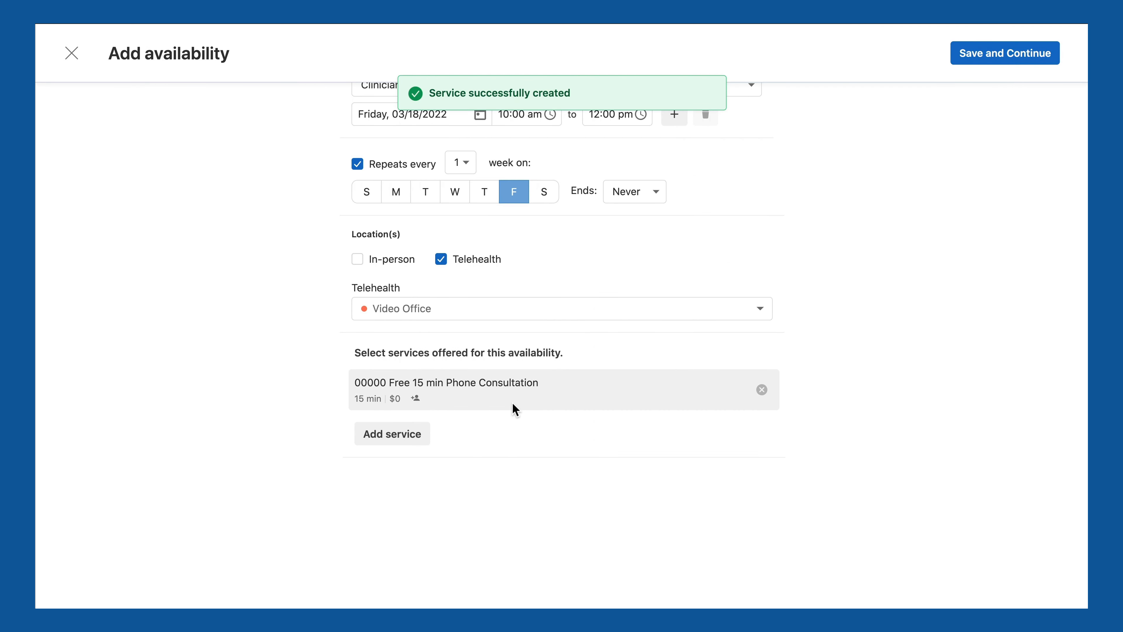
left_click(983, 58)
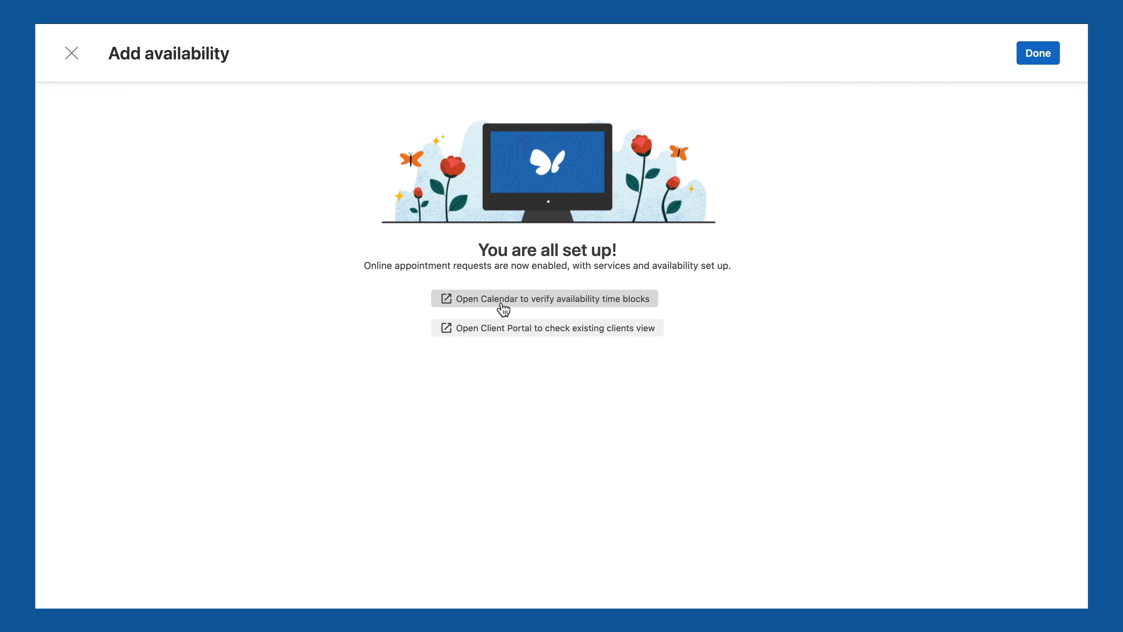
left_click(550, 305)
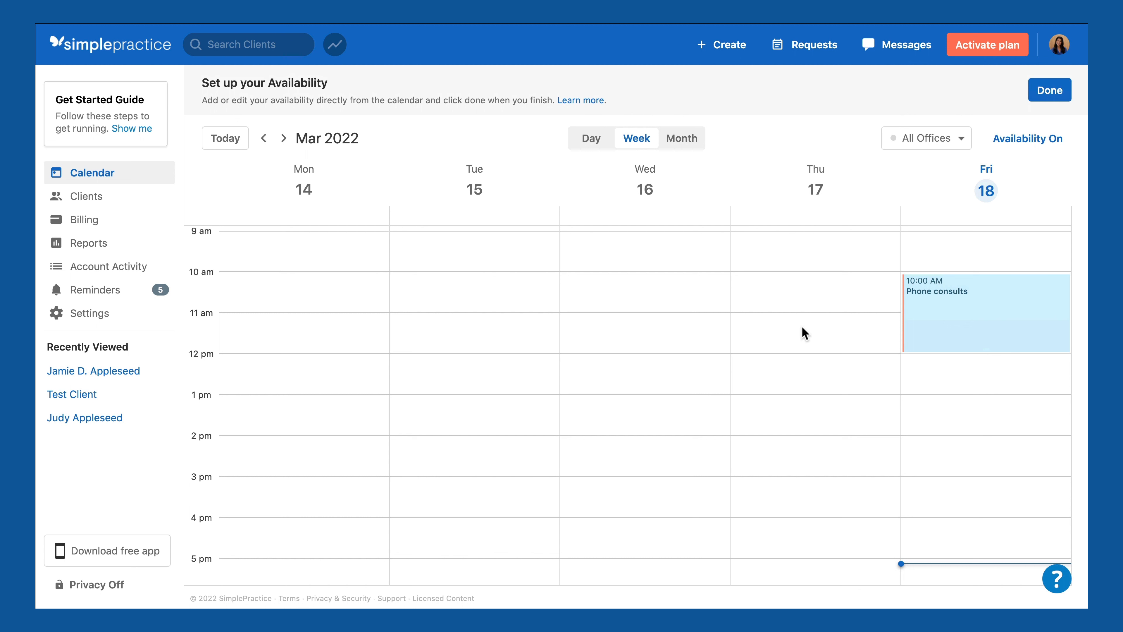
Step: Review the Friday 10 am–12 pm Phone consults block details, then finish availability setup
left_click(977, 314)
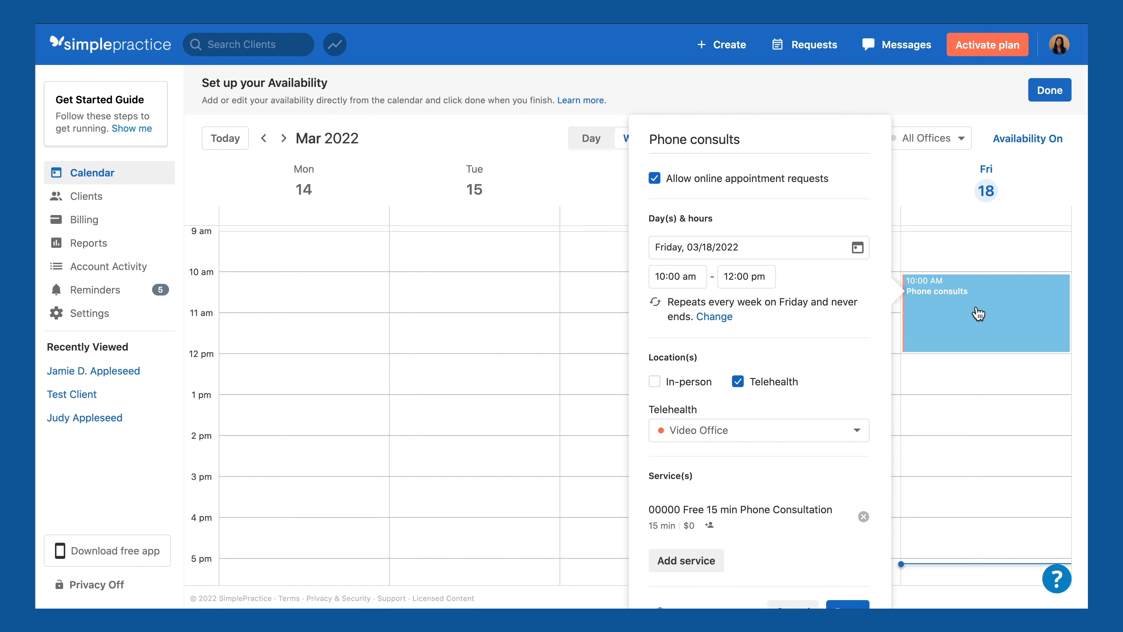
left_click(978, 313)
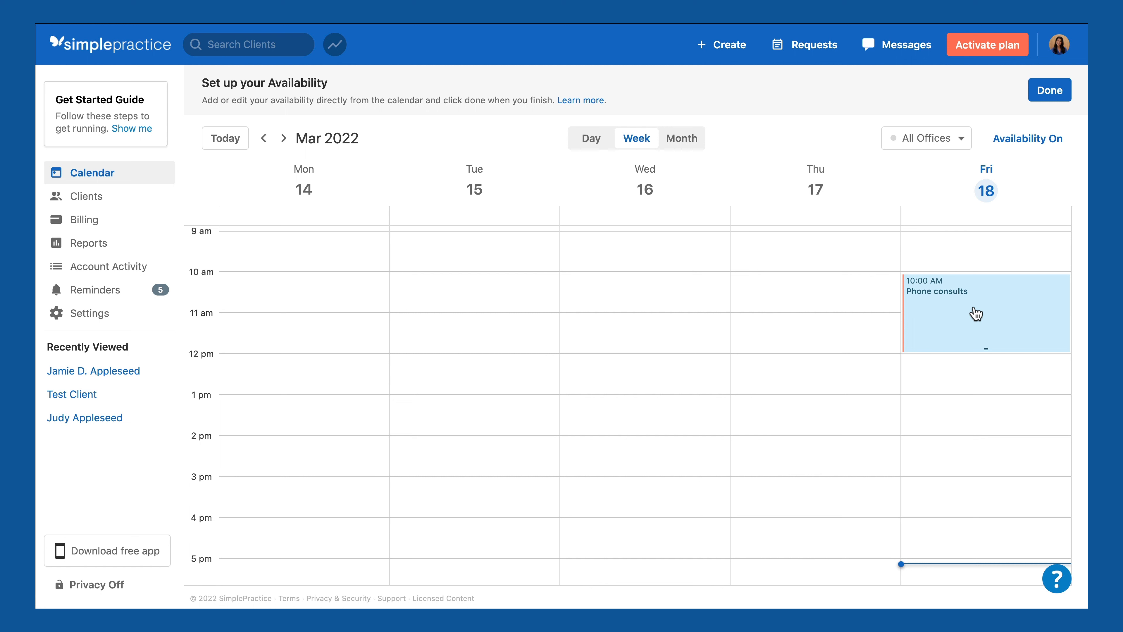
left_click(1049, 91)
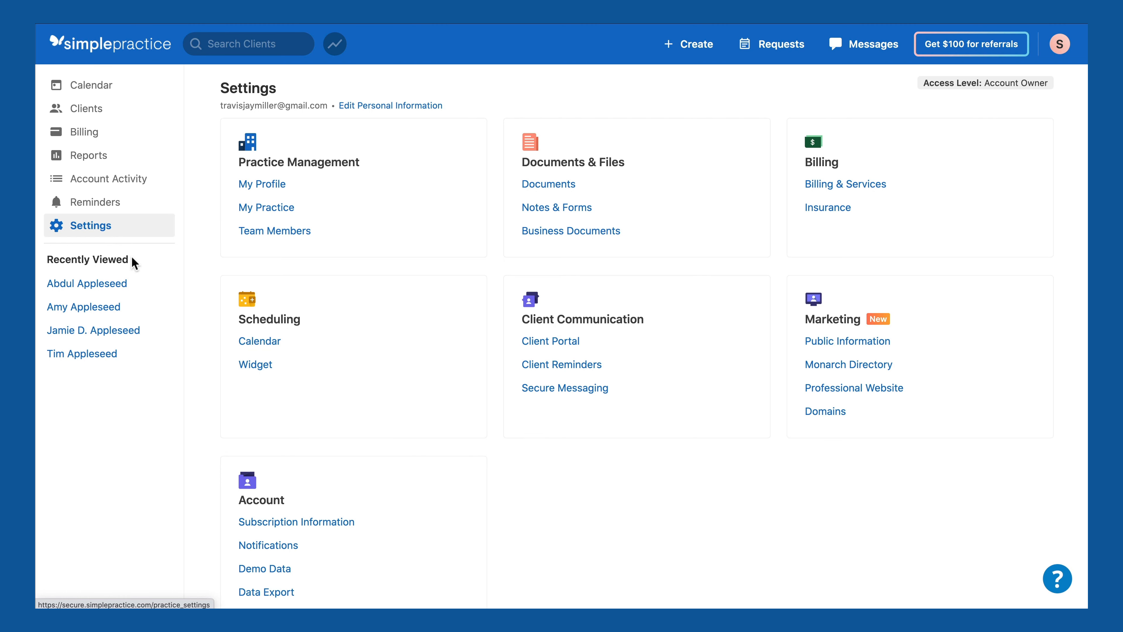
Step: Preview the booking widget and pick the free phone consultation, phone location, Friday Mar 25 at 10:00 AM
left_click(256, 373)
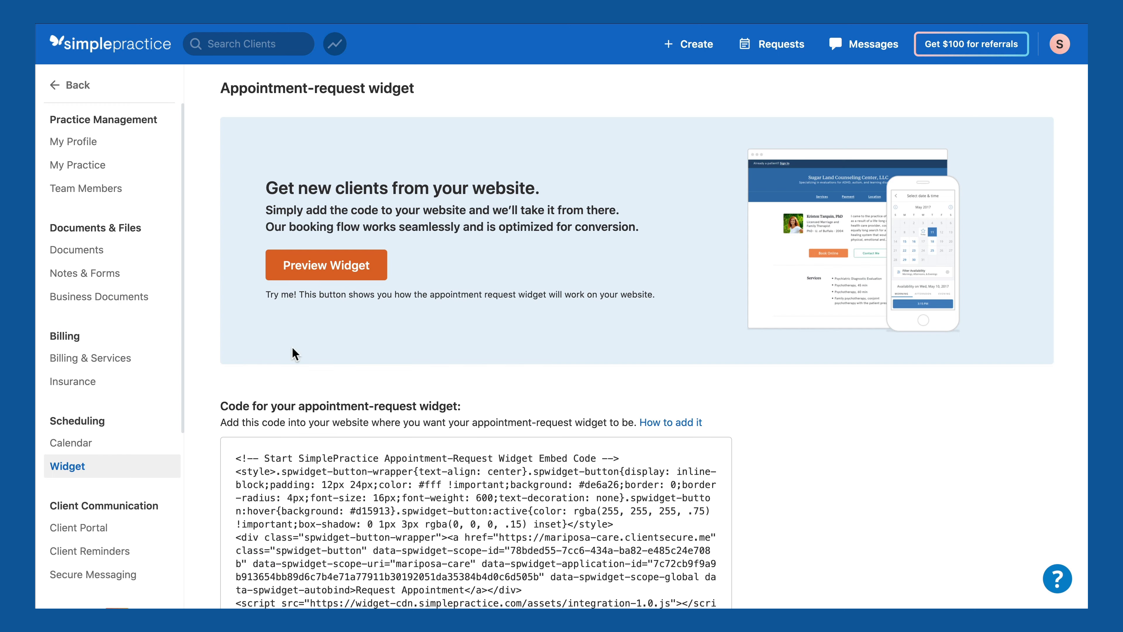
left_click(345, 272)
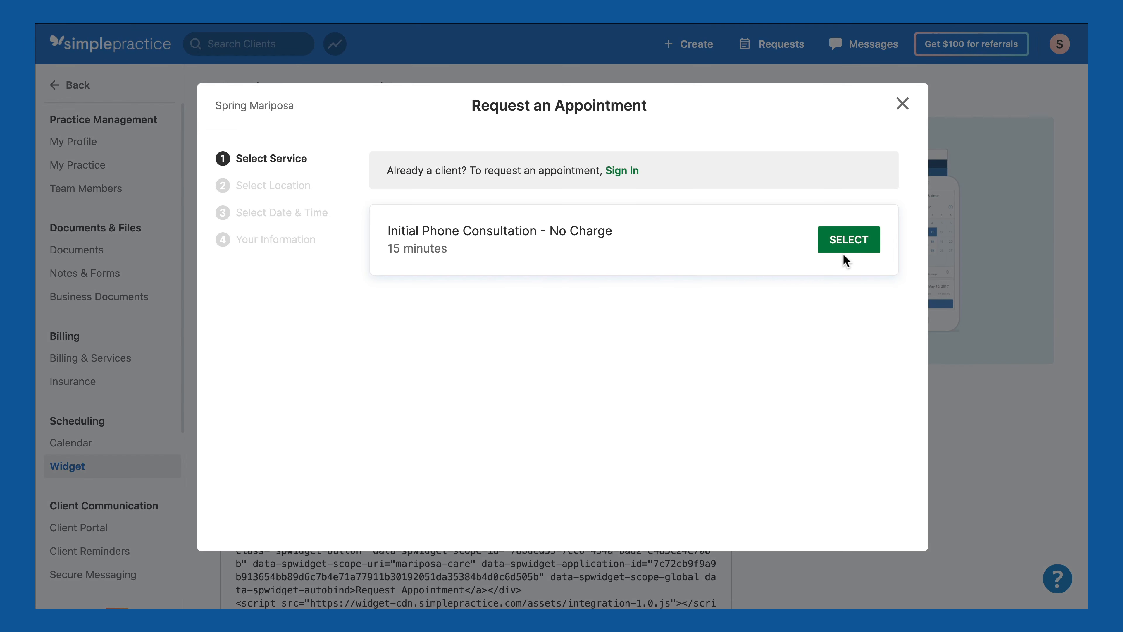
left_click(854, 251)
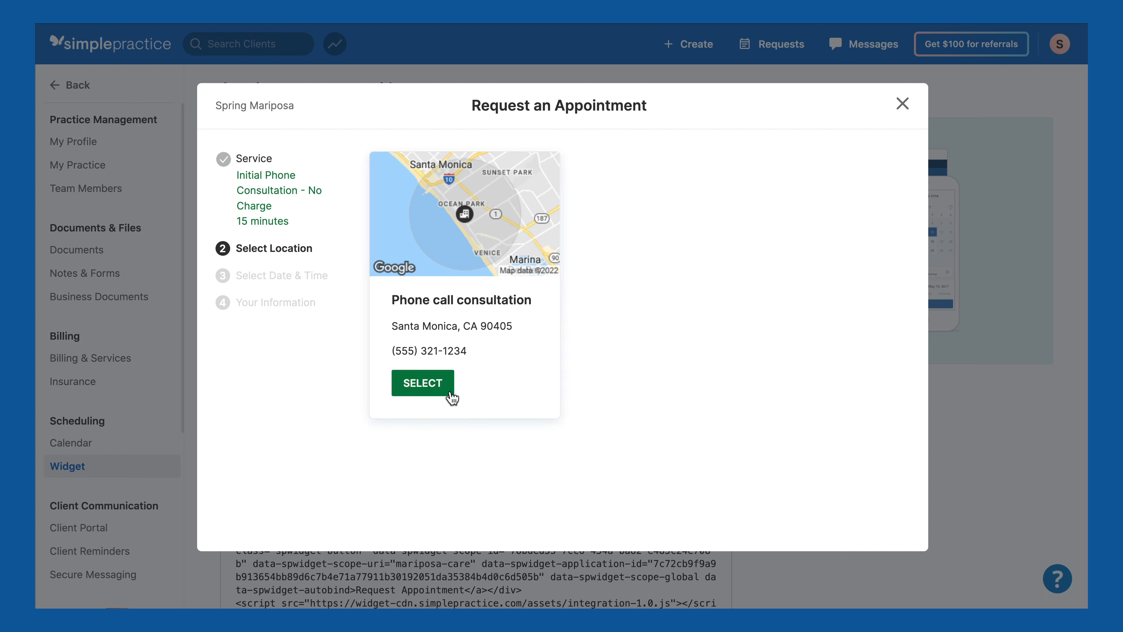
left_click(419, 395)
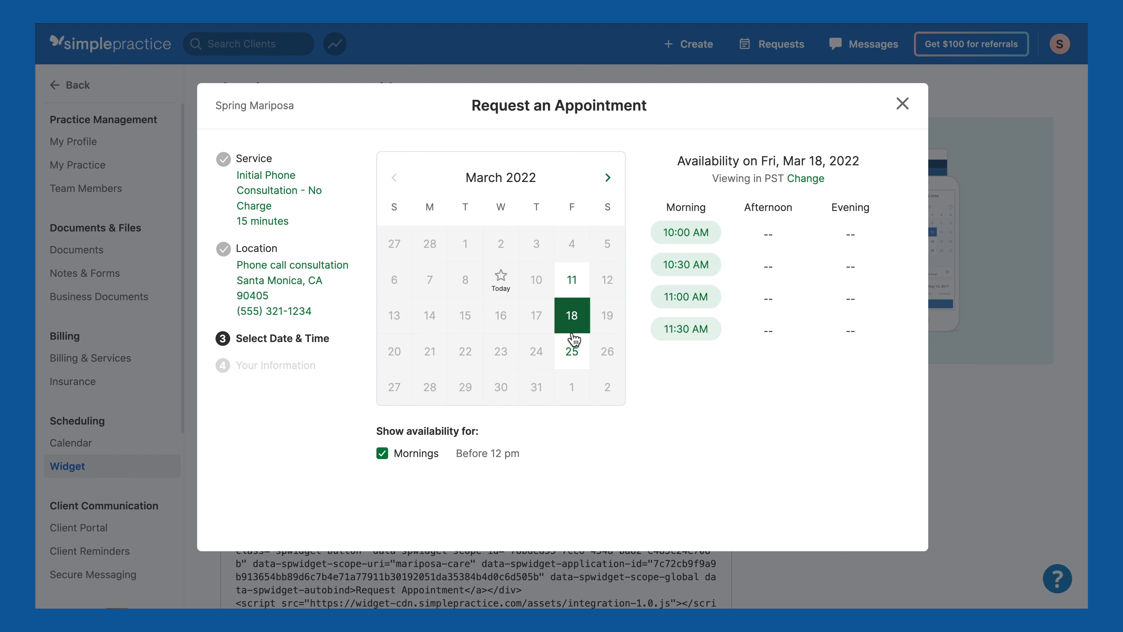
left_click(572, 361)
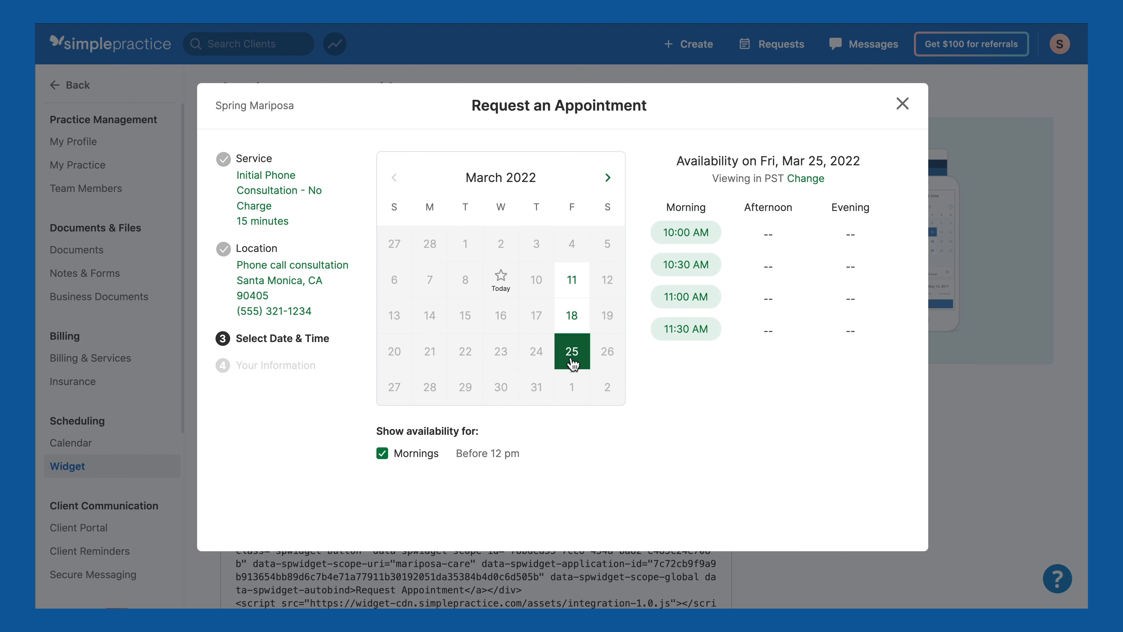
left_click(686, 233)
Step: Enter the test client's first and last name, e-mail and phone number, and submit the request
type("Jamie")
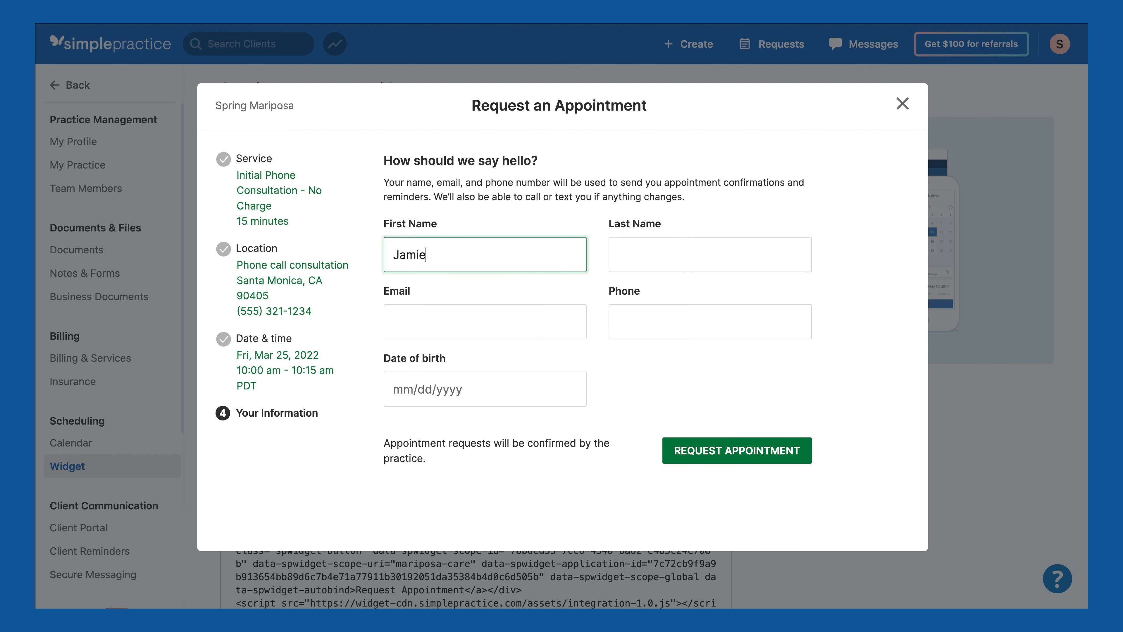
key("Tab")
type("Appleseed")
key("Tab")
key("Tab")
type("5554321111")
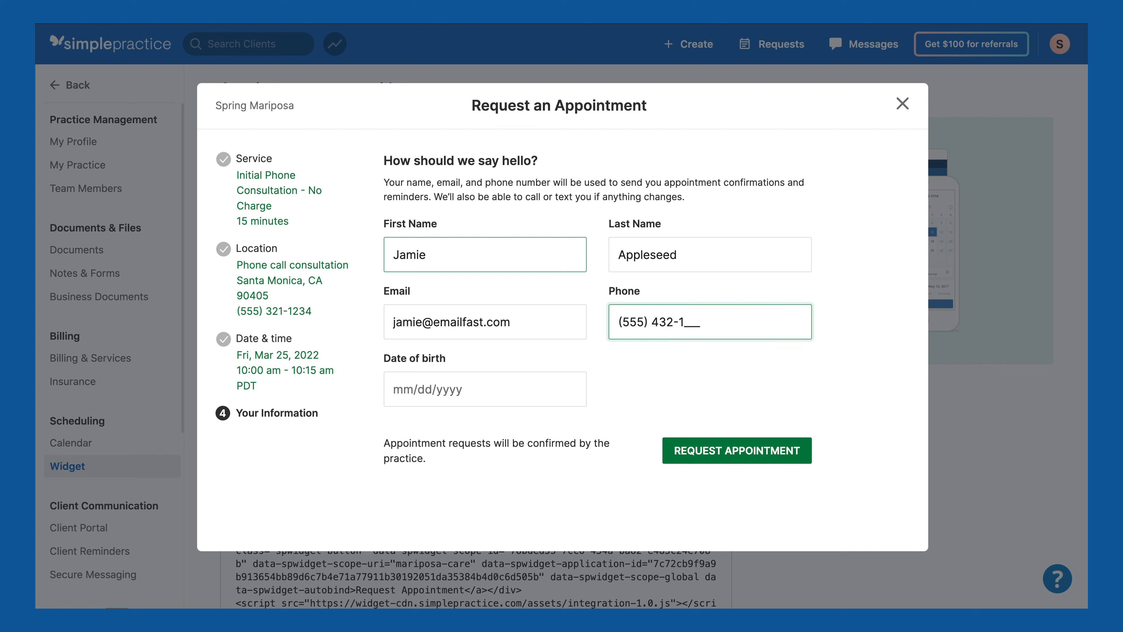
left_click(715, 452)
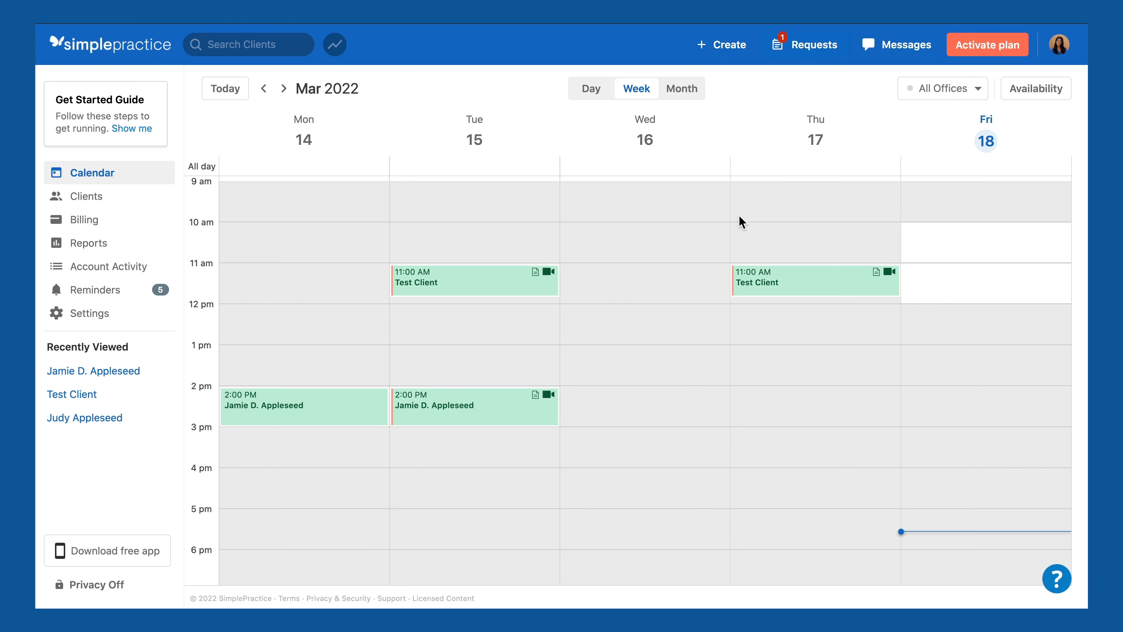
Step: Locate the pending Mar 25 request on the calendar, then accept it from the Requests list
left_click(801, 57)
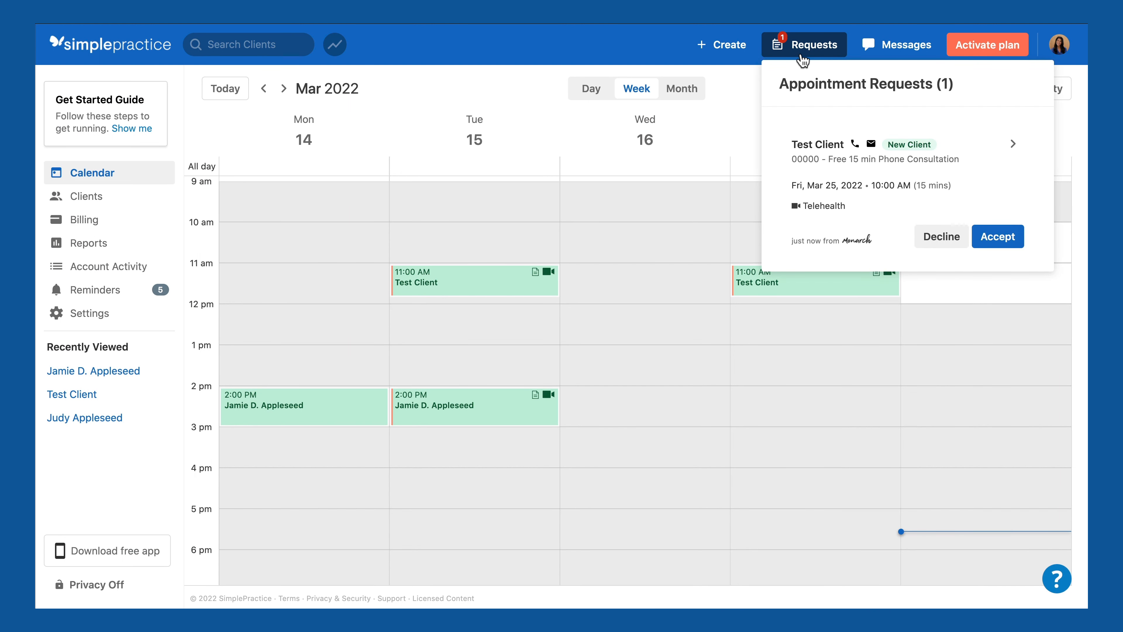
left_click(1012, 144)
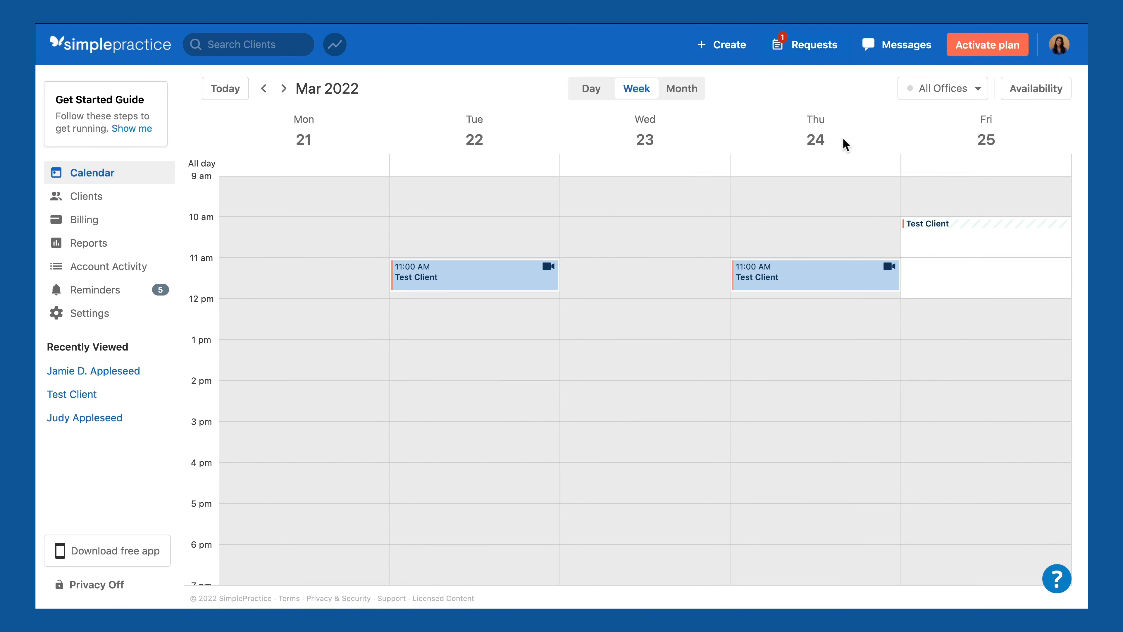
left_click(985, 231)
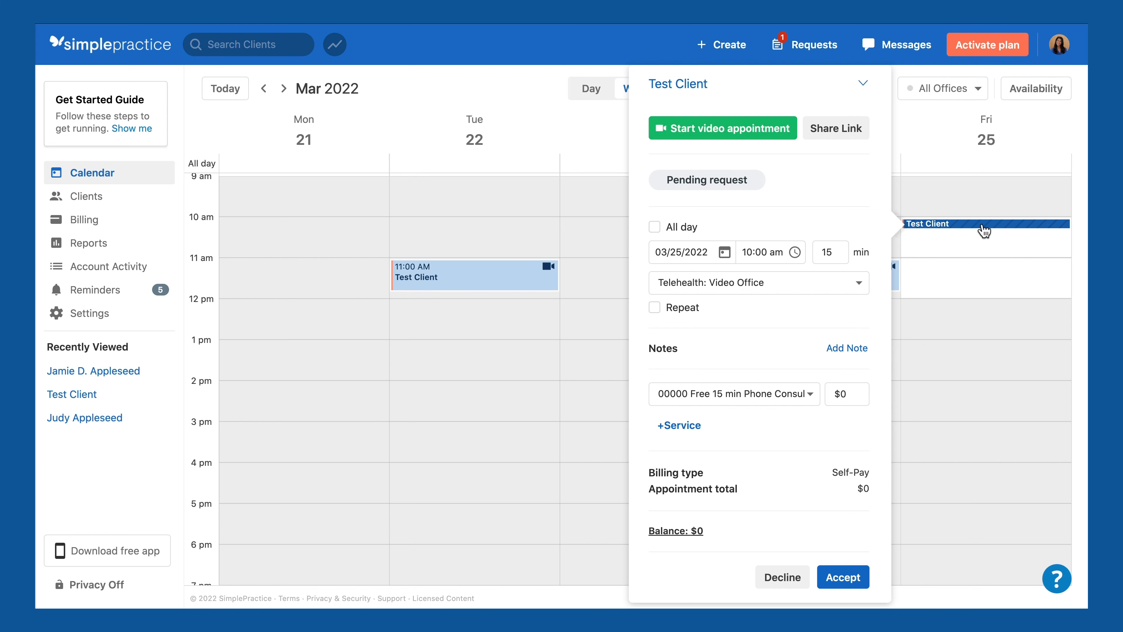
left_click(985, 230)
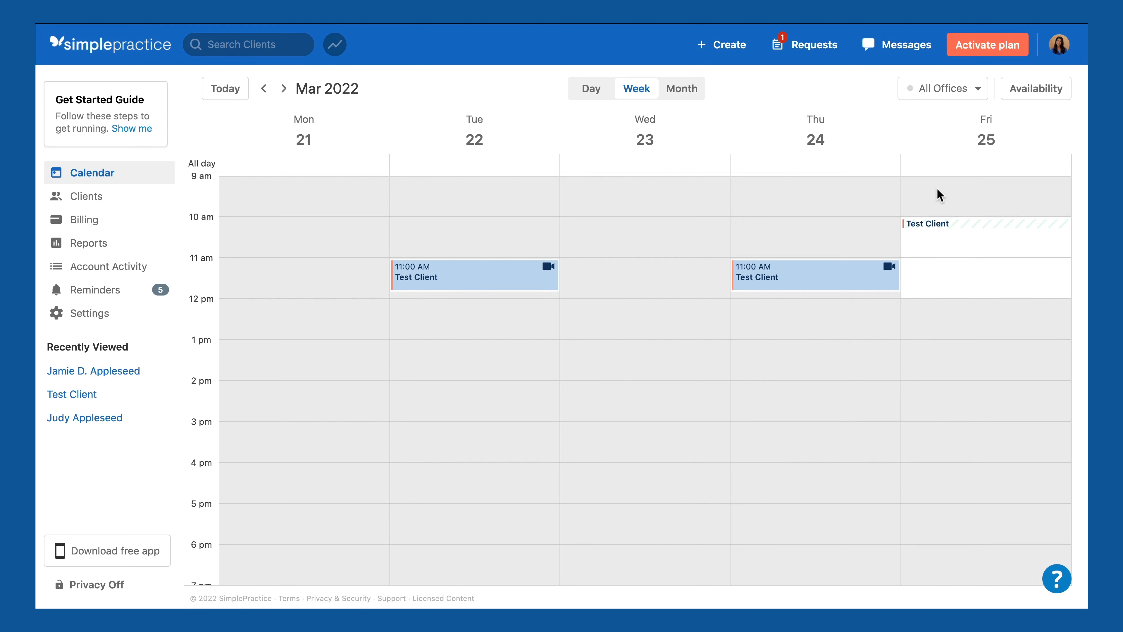
left_click(818, 55)
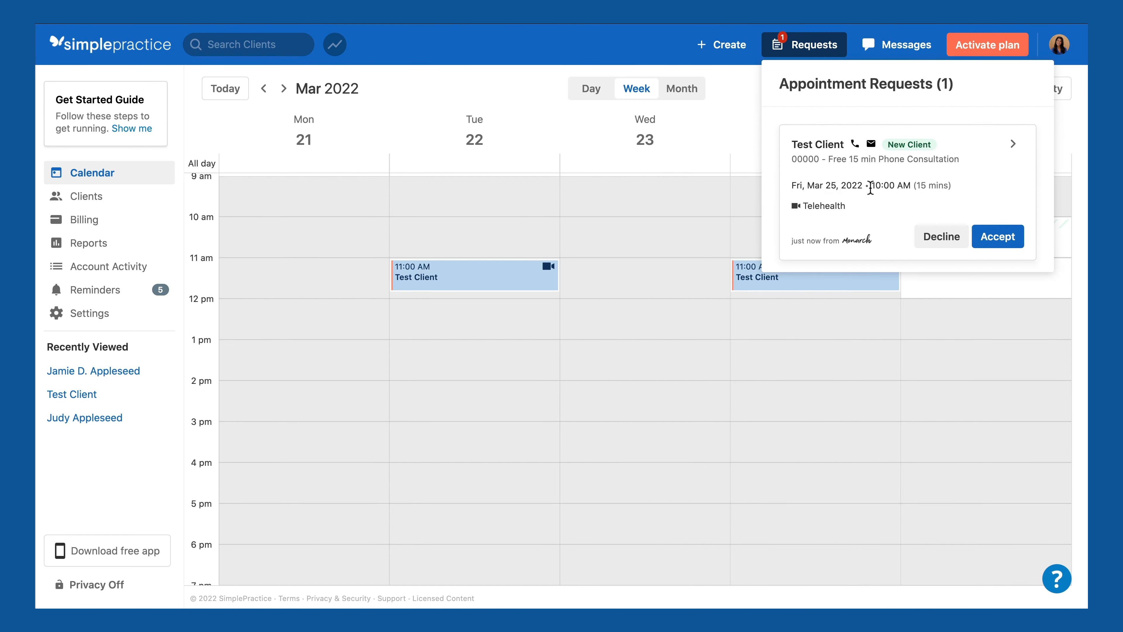
left_click(998, 239)
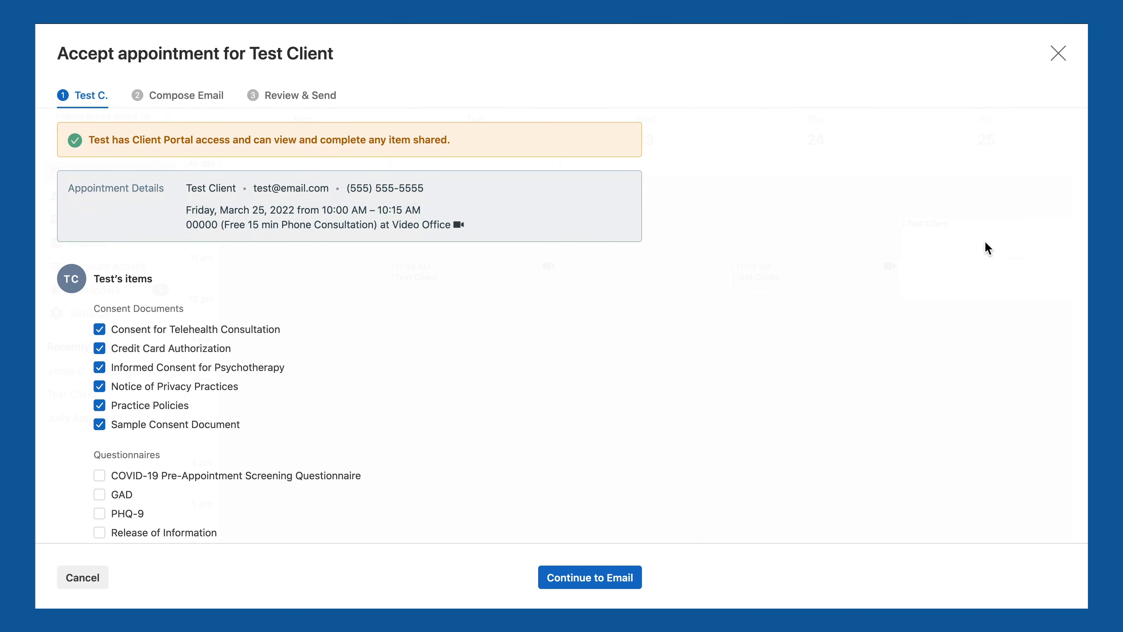
Step: Decline the pending Fri, Dec 3, 2021 10:00 am consultation request, bringing up the prefilled apology email
scroll(497, 284, "down", 3)
scroll(499, 290, "down", 2)
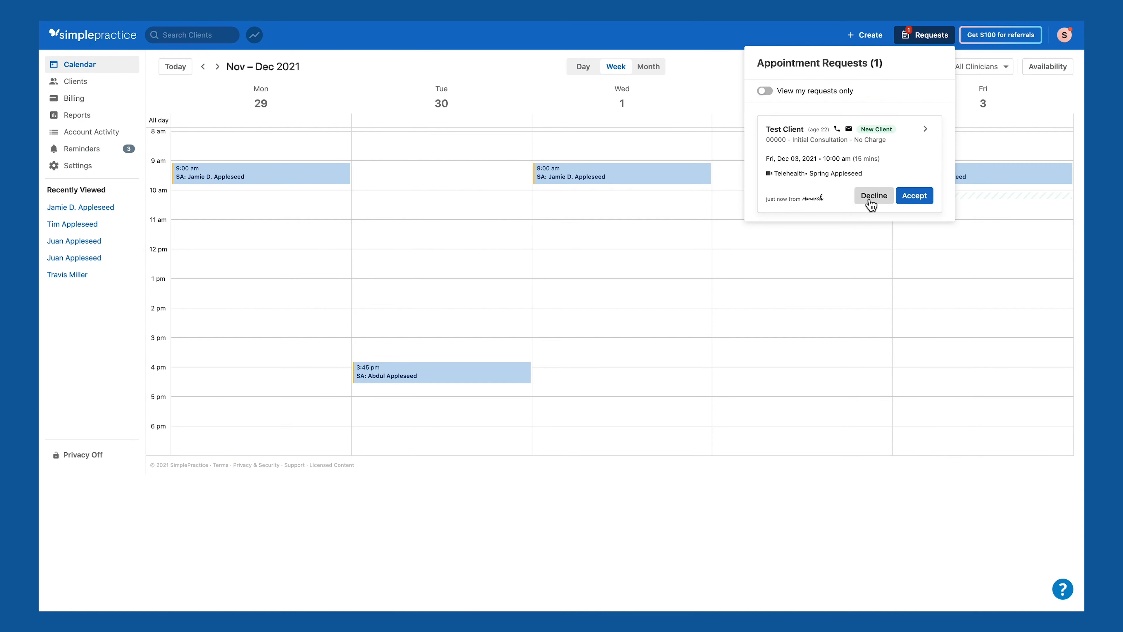
left_click(873, 199)
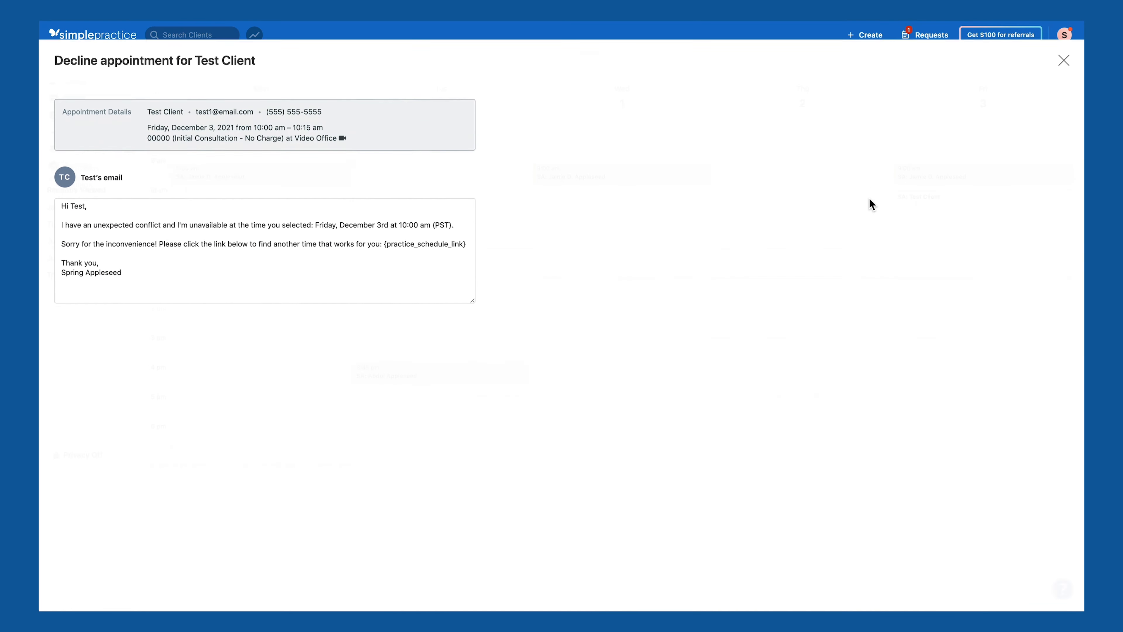